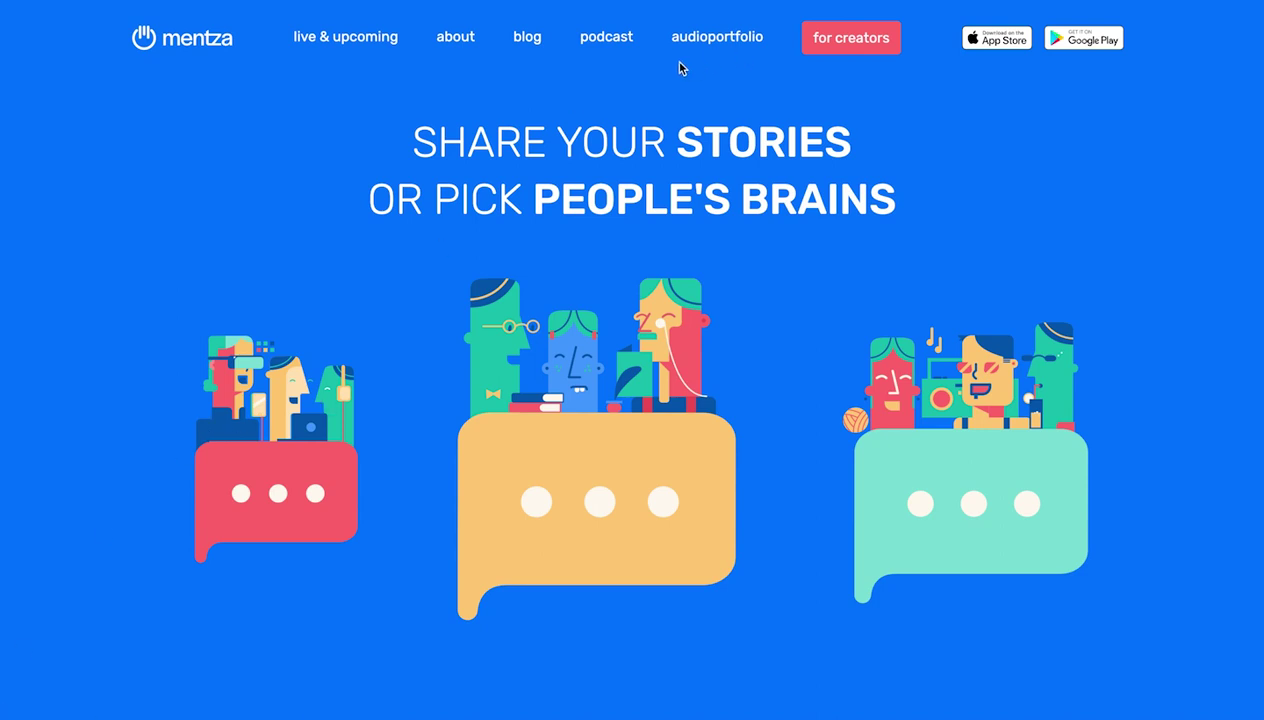
Step: Go to the audioportfolio explore page and bring up the Log In dialog
click(733, 45)
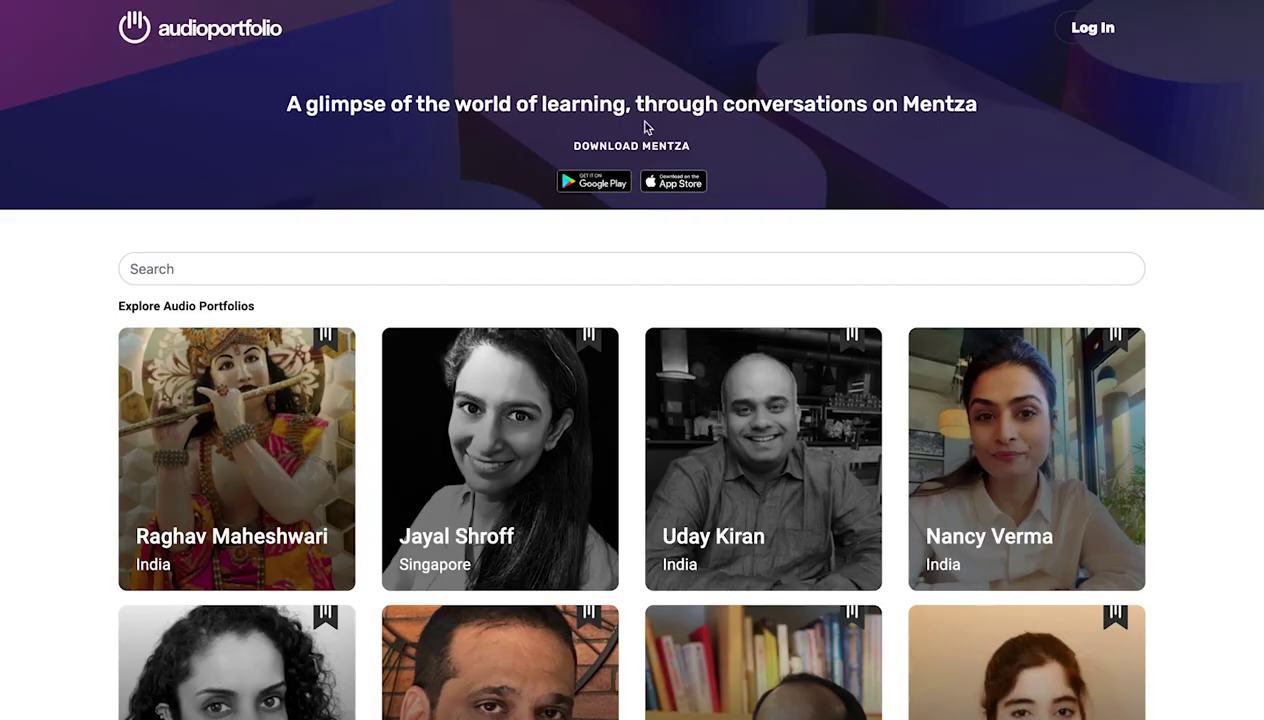
click(1095, 37)
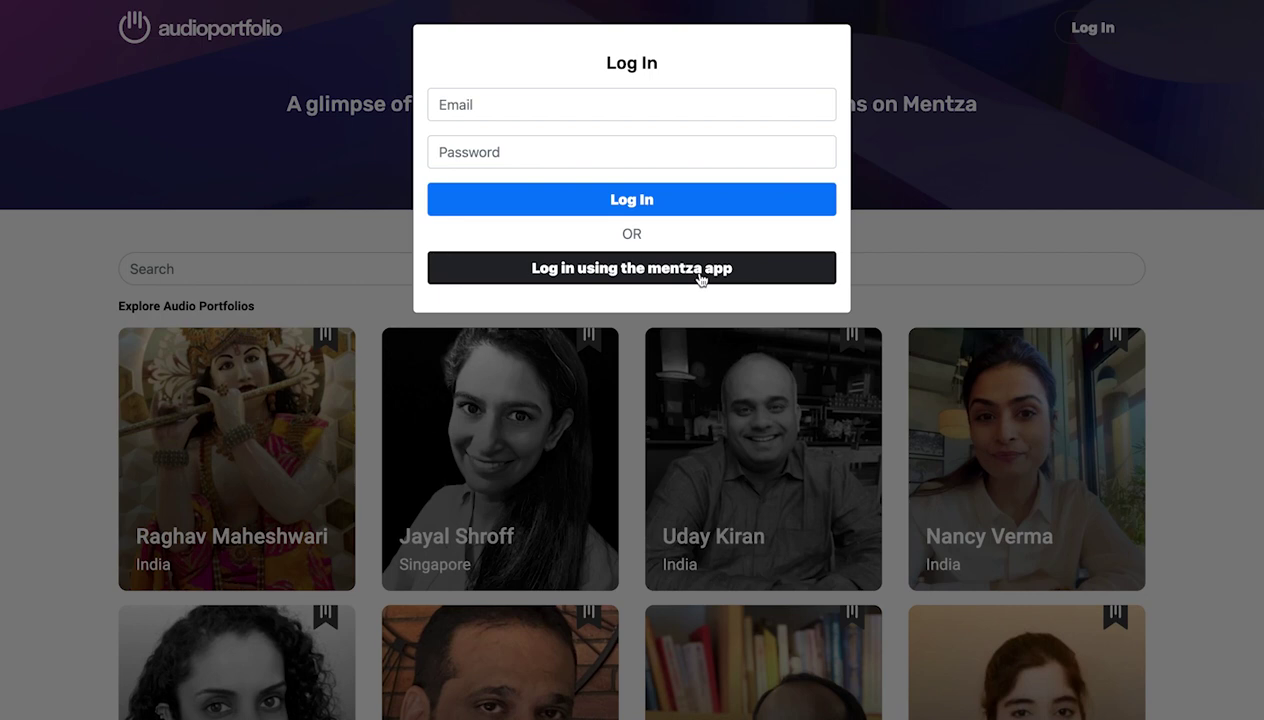
Step: Choose login through the Mentza app and fill in the account e-mail
click(700, 277)
click(556, 110)
click(540, 175)
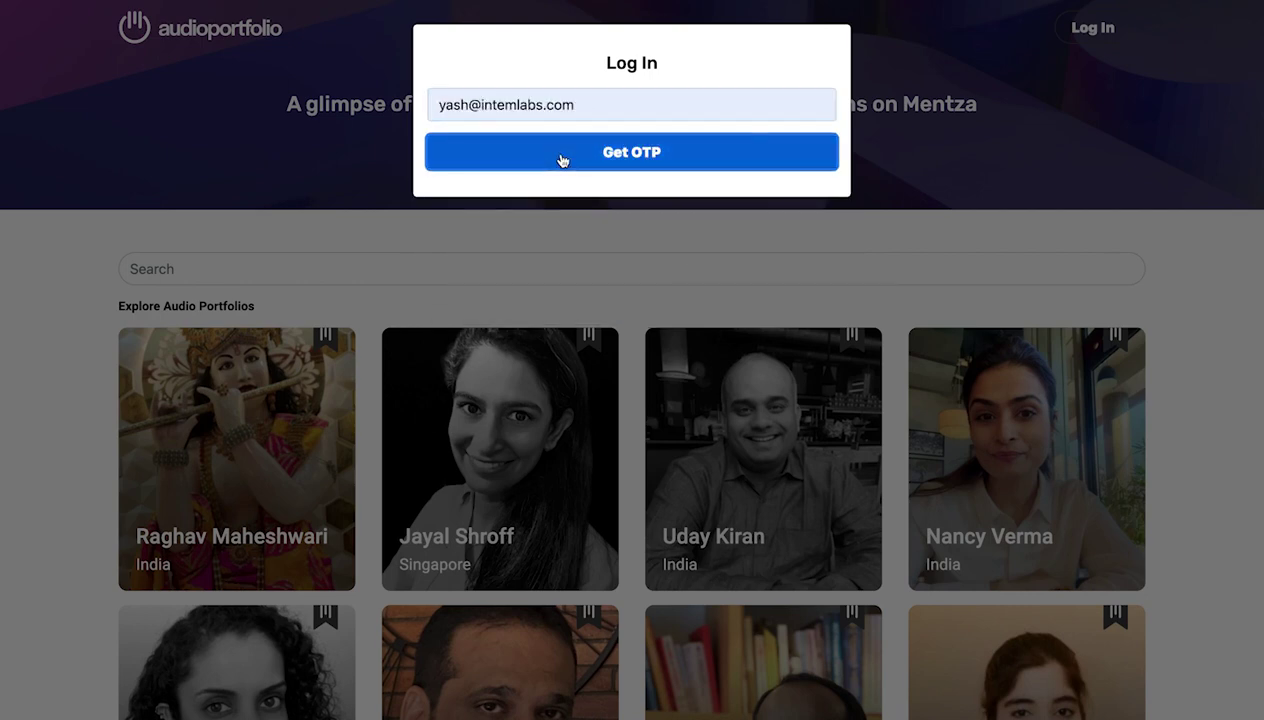
Step: Request and enter the one-time code to log in, then open Mentza Studio
click(562, 161)
click(578, 175)
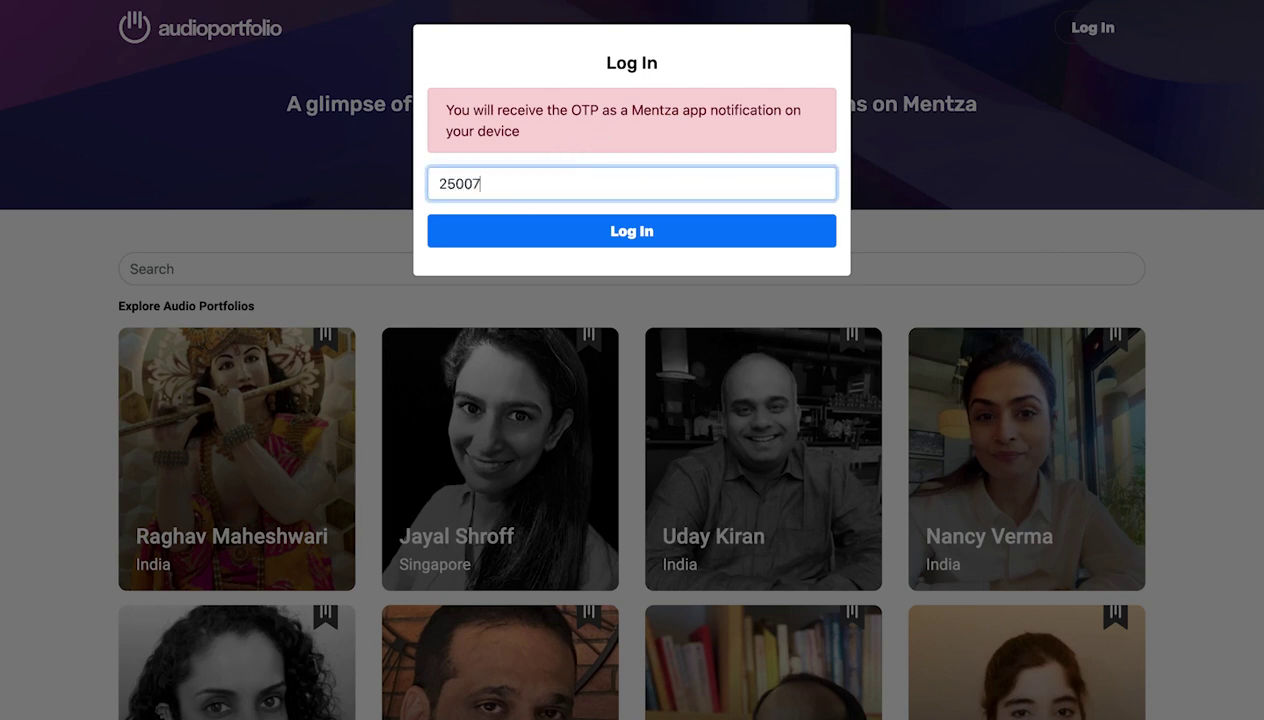
click(636, 234)
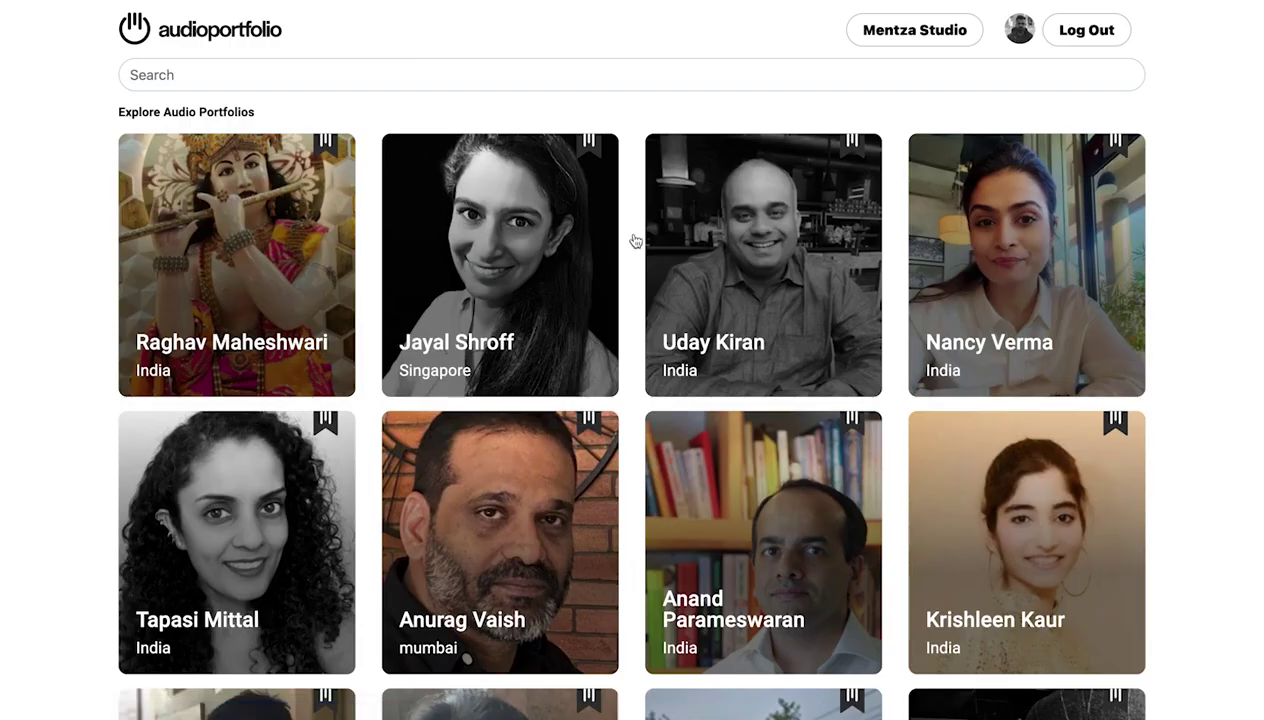
click(866, 30)
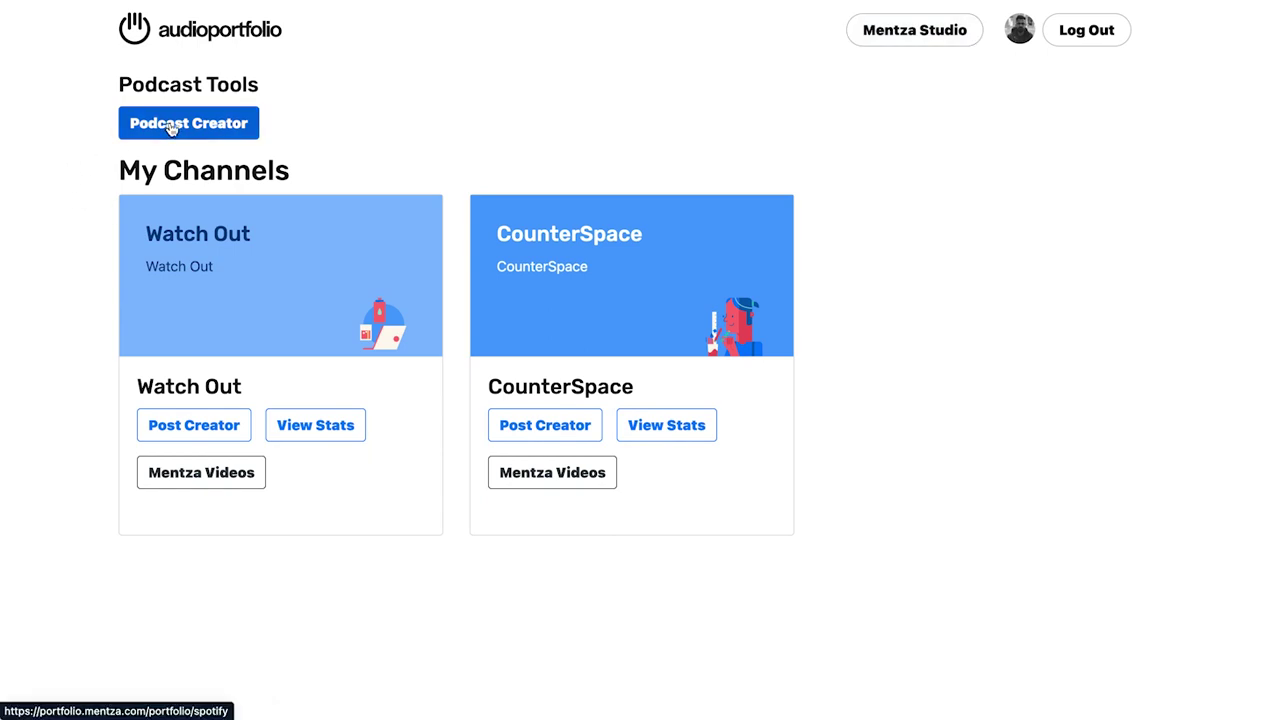
Step: In Podcast Creator, keep CounterSpace as the channel and select episode 'This font is so me!'
click(172, 127)
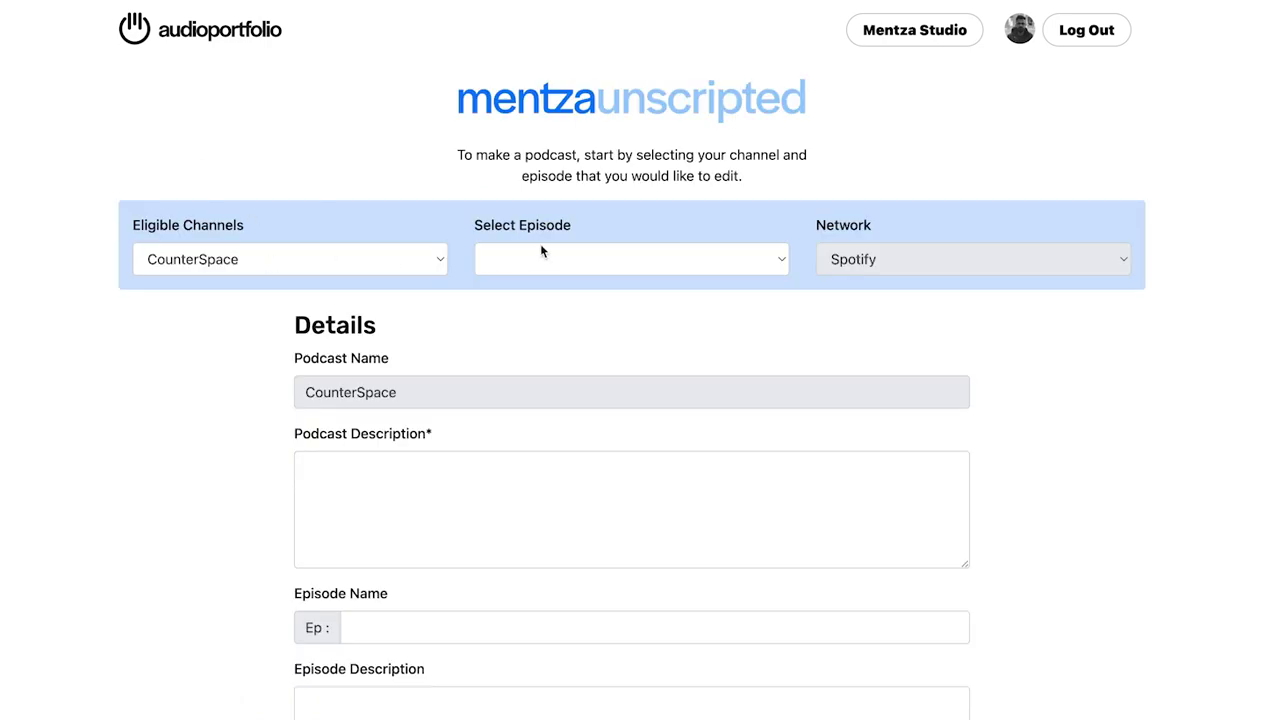
click(386, 262)
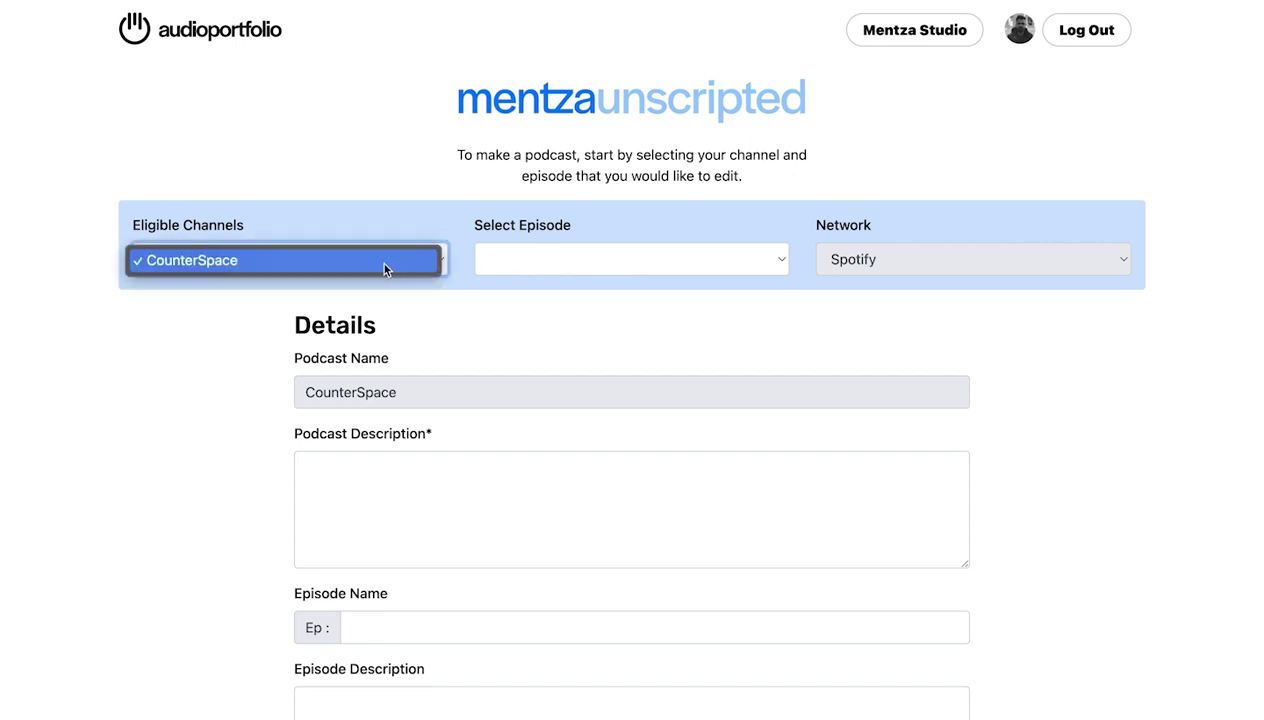
click(330, 266)
click(645, 260)
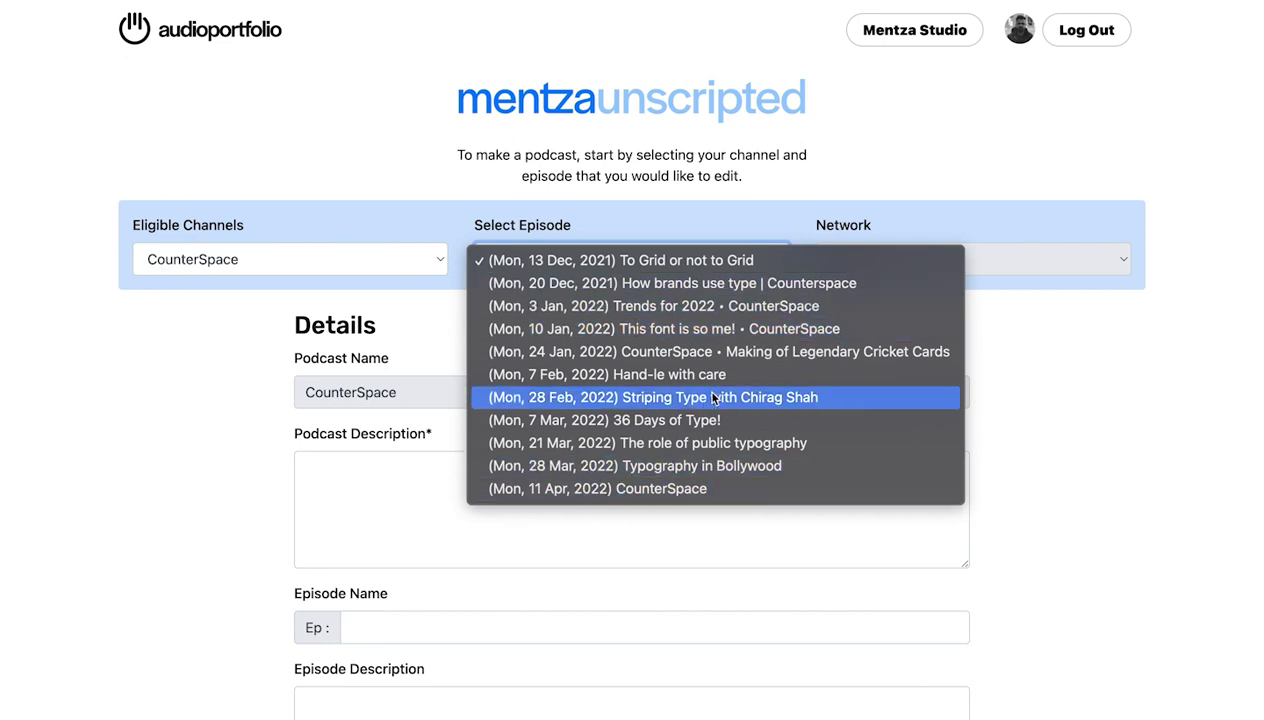
click(737, 332)
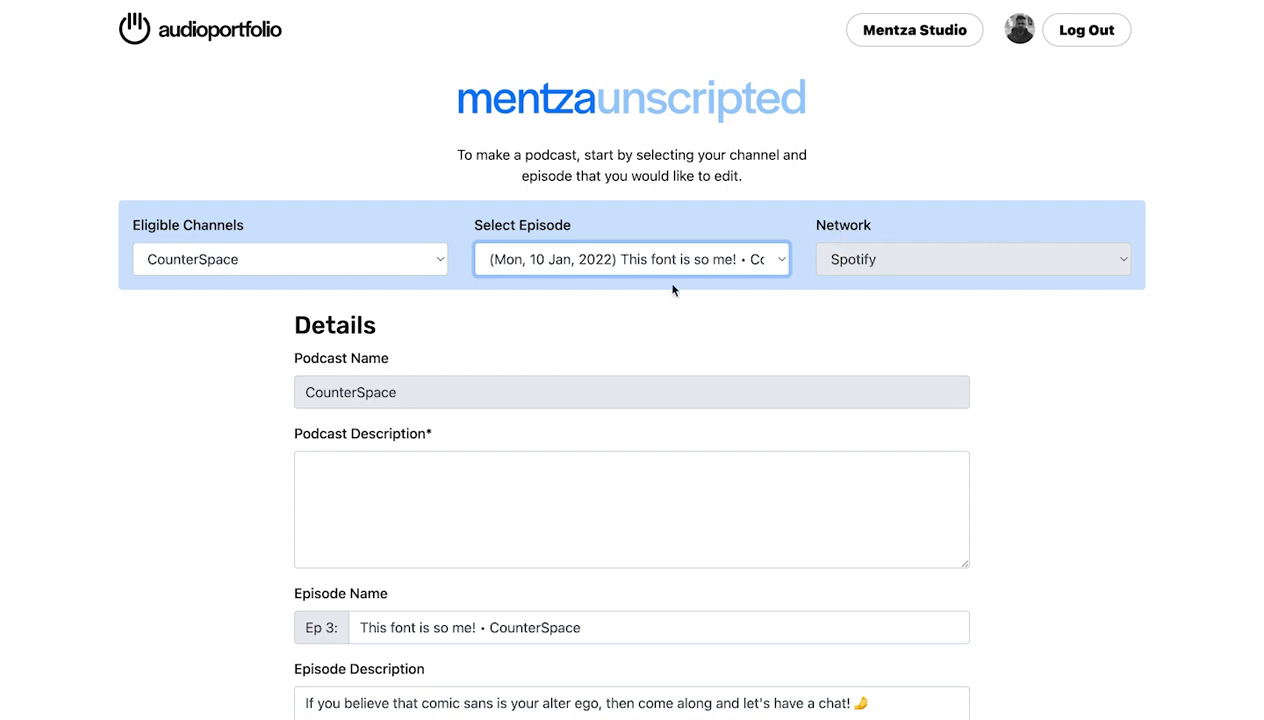
Step: Write the podcast description 'This channels talks about fonts around us!', fixing typos
click(386, 477)
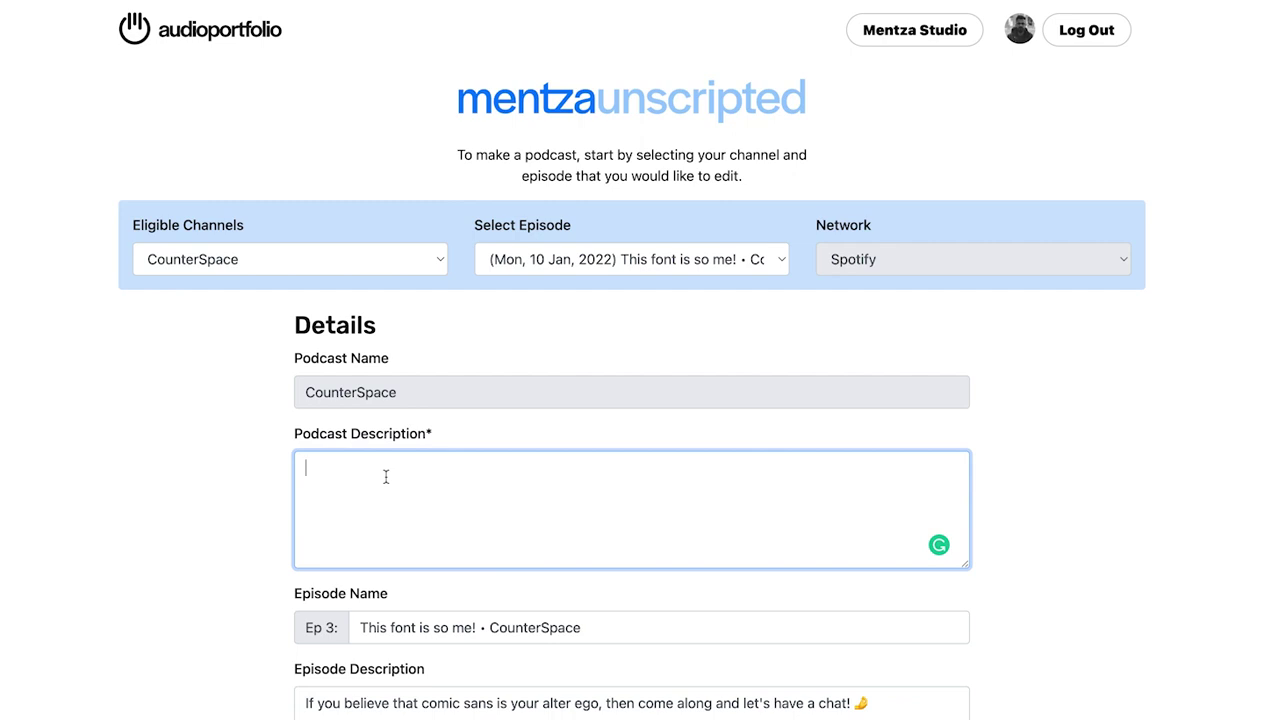
text(This channels talks about fots)
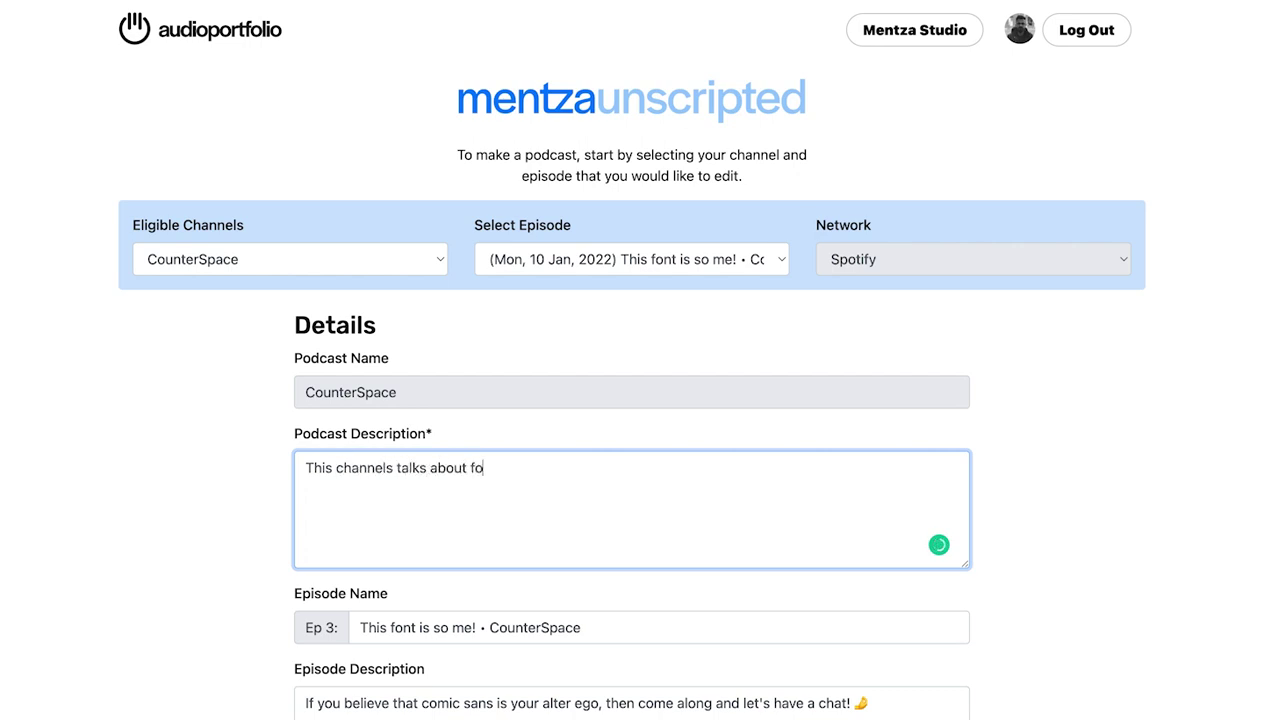
key(BackSpace)
key(BackSpace)
text(ts)
key(BackSpace)
key(BackSpace)
text(nts aroud)
key(BackSpace)
text(oud)
key(BackSpace)
text(nd us!)
Step: Review the episode name and description fields, then confirm and proceed to trimming
scroll(553, 474, down, 1)
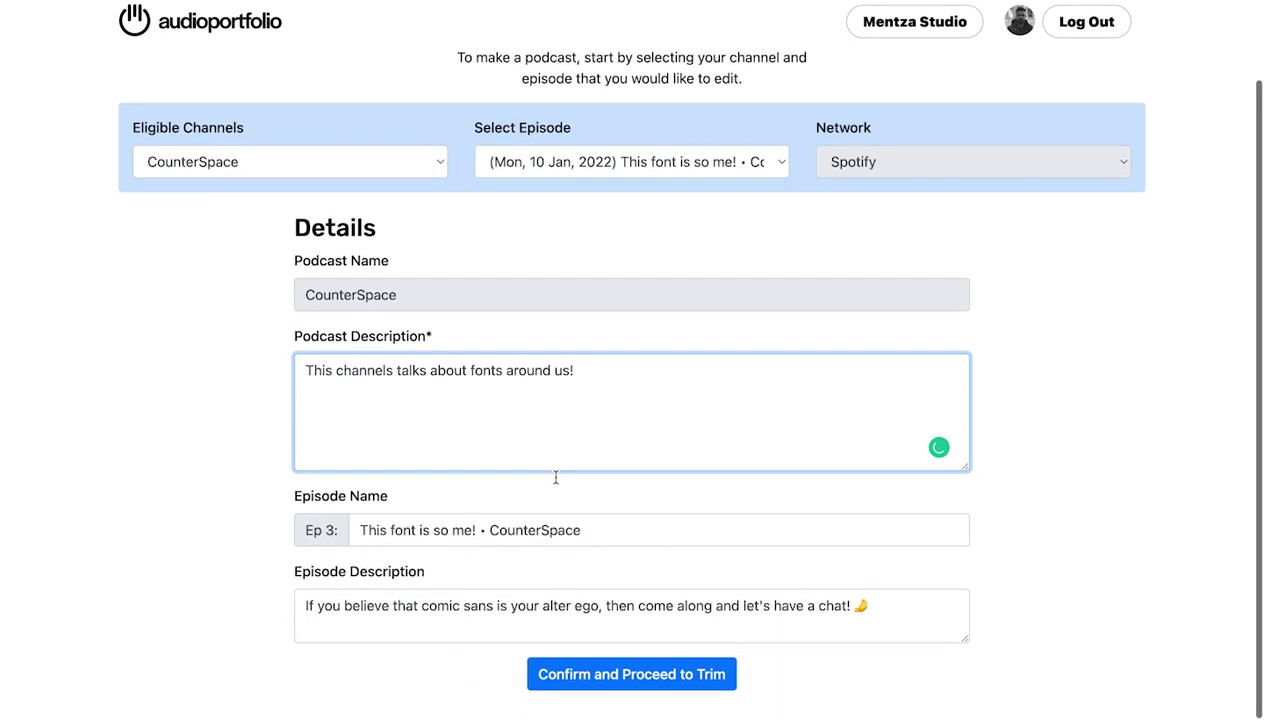
click(305, 510)
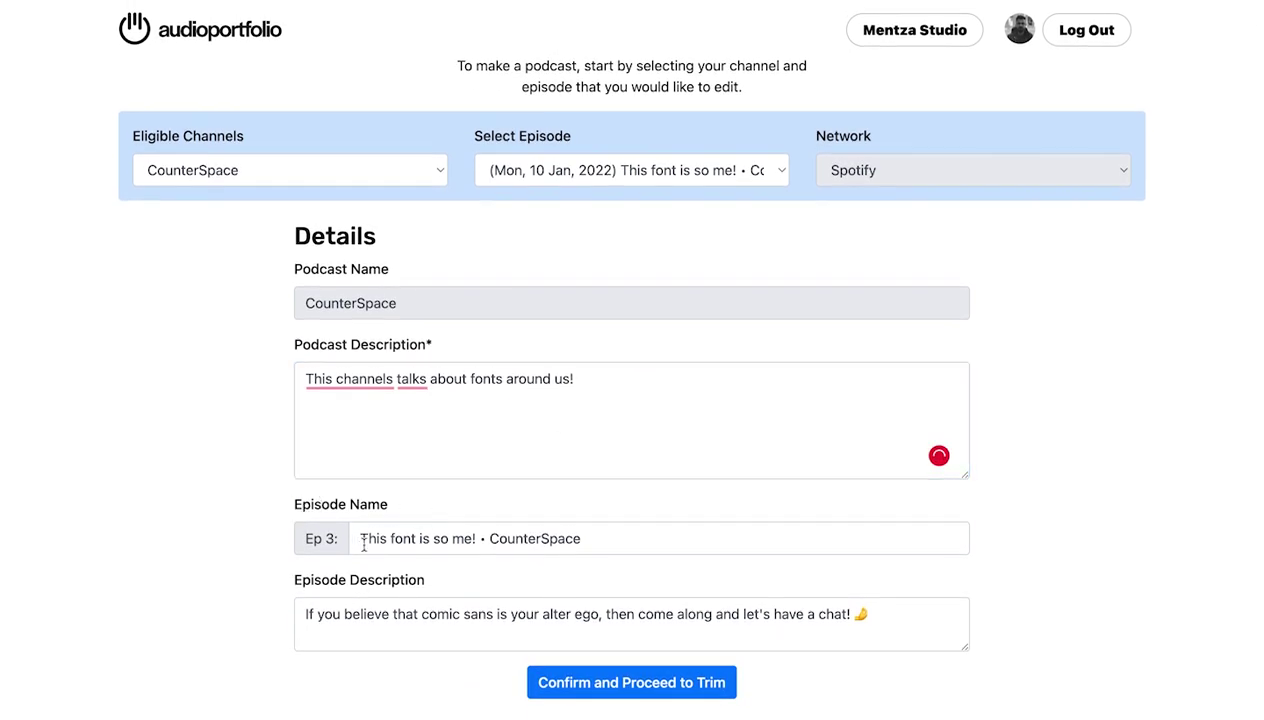
drag(386, 538, 643, 536)
click(574, 538)
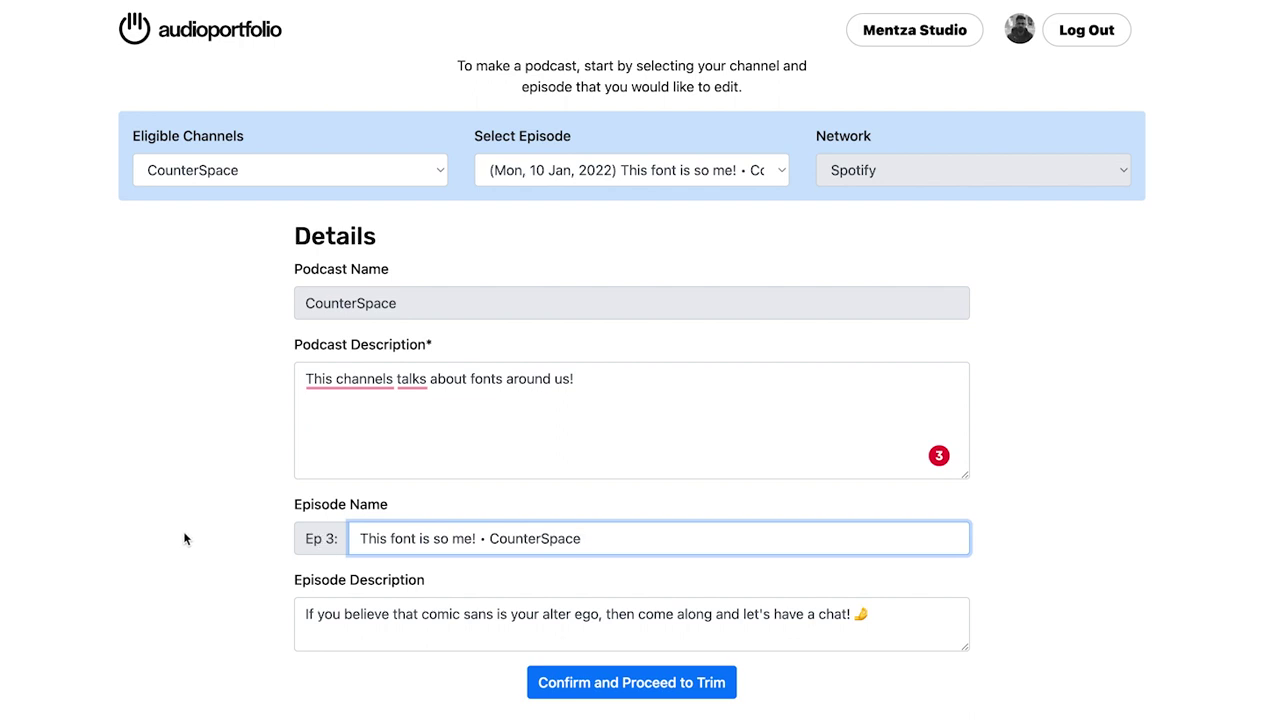
click(300, 618)
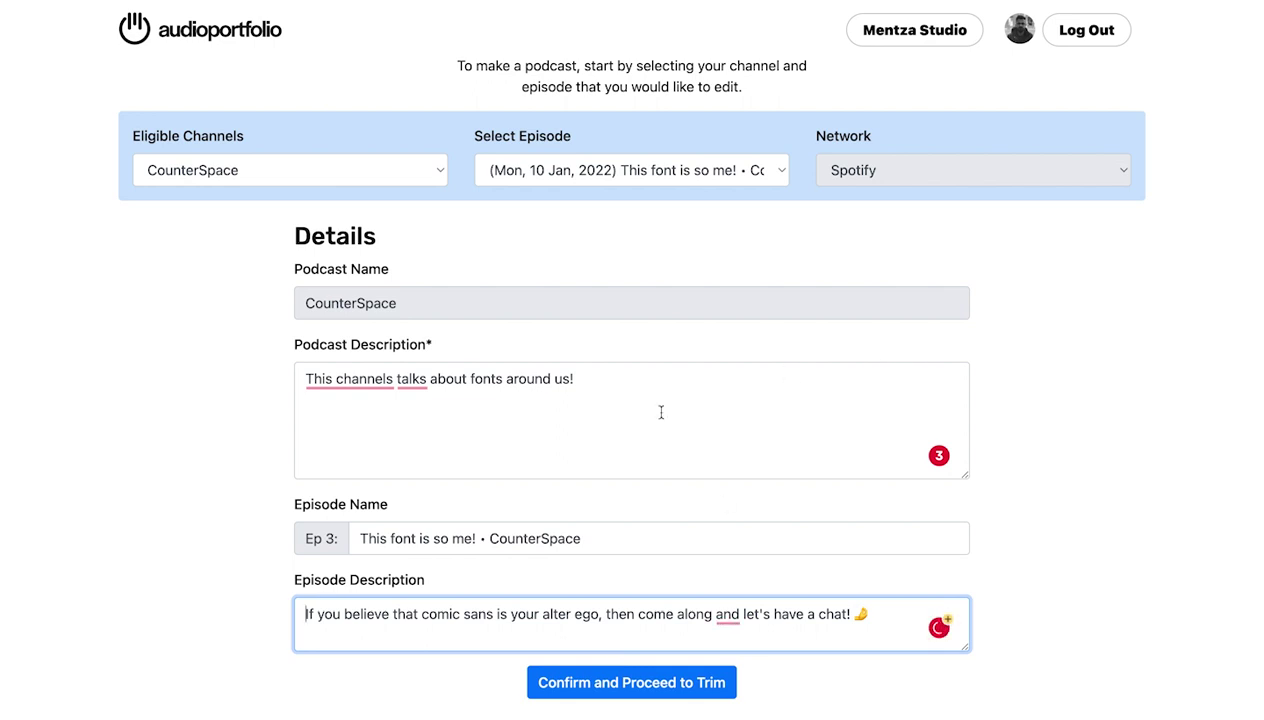
click(606, 684)
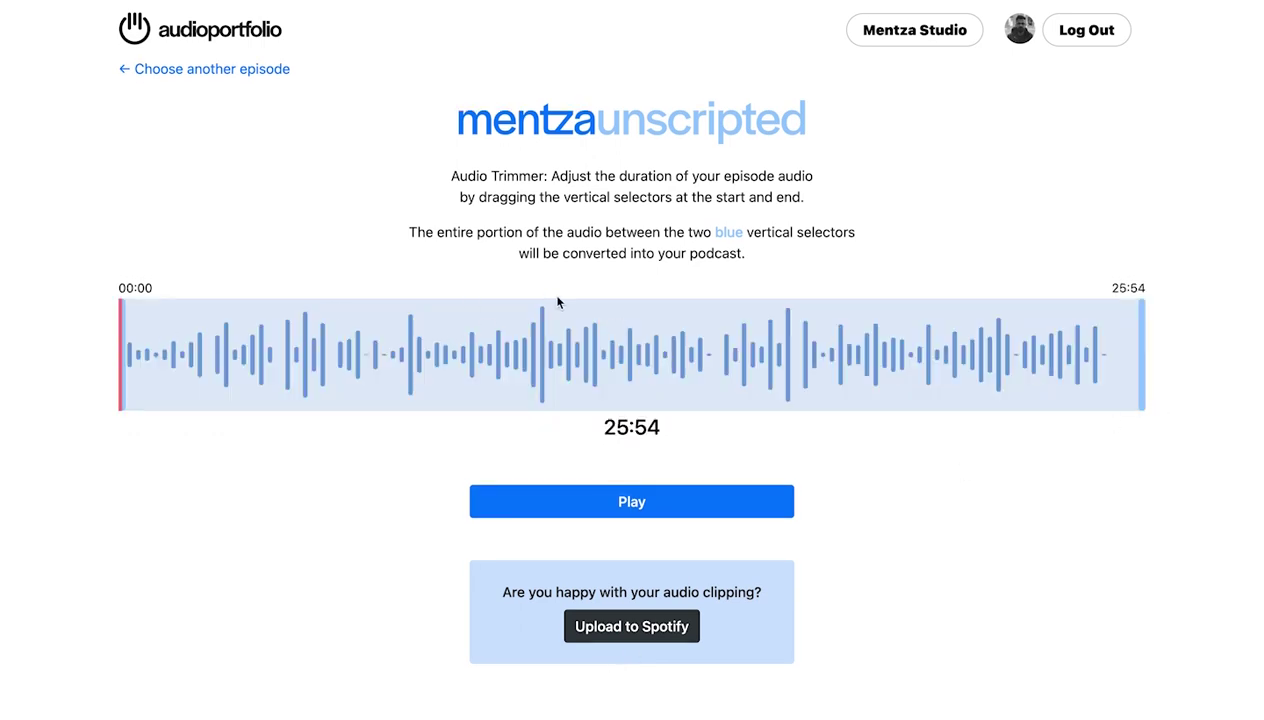
Step: Preview the 25:54 episode audio at adjusted volume, jumping near its end before pausing
key(XF86AudioRaiseVolume)
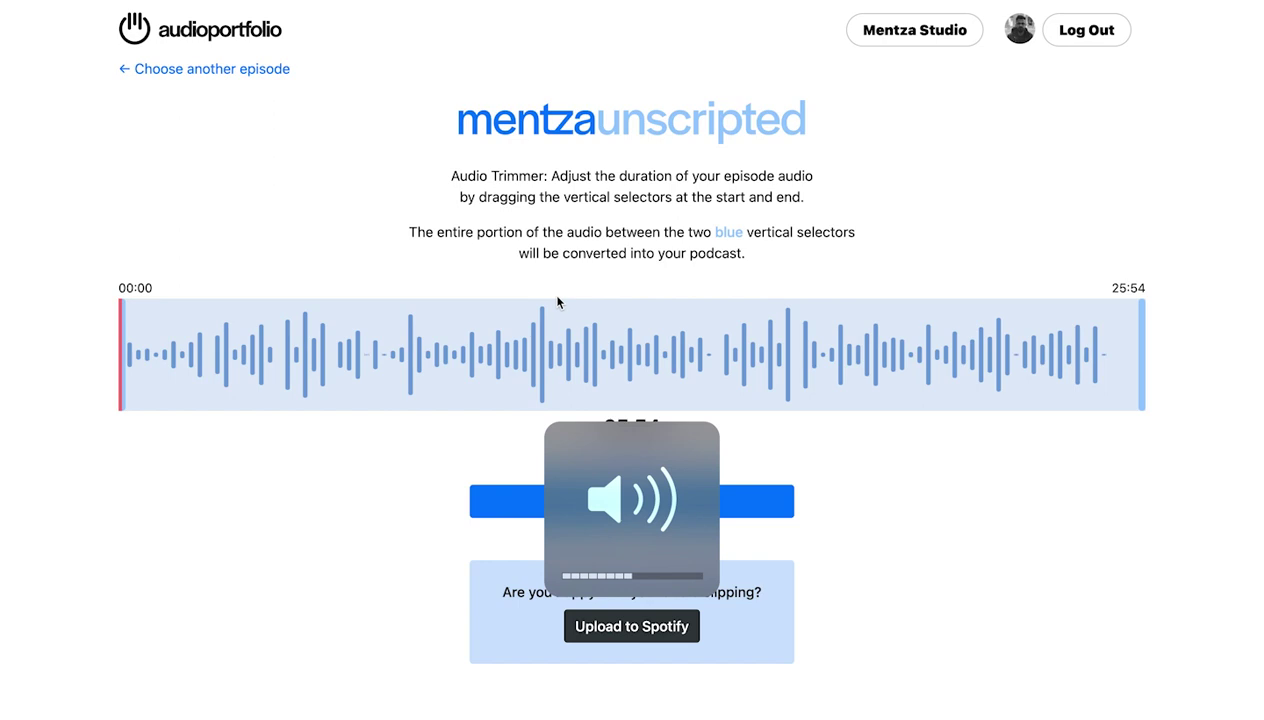
click(744, 497)
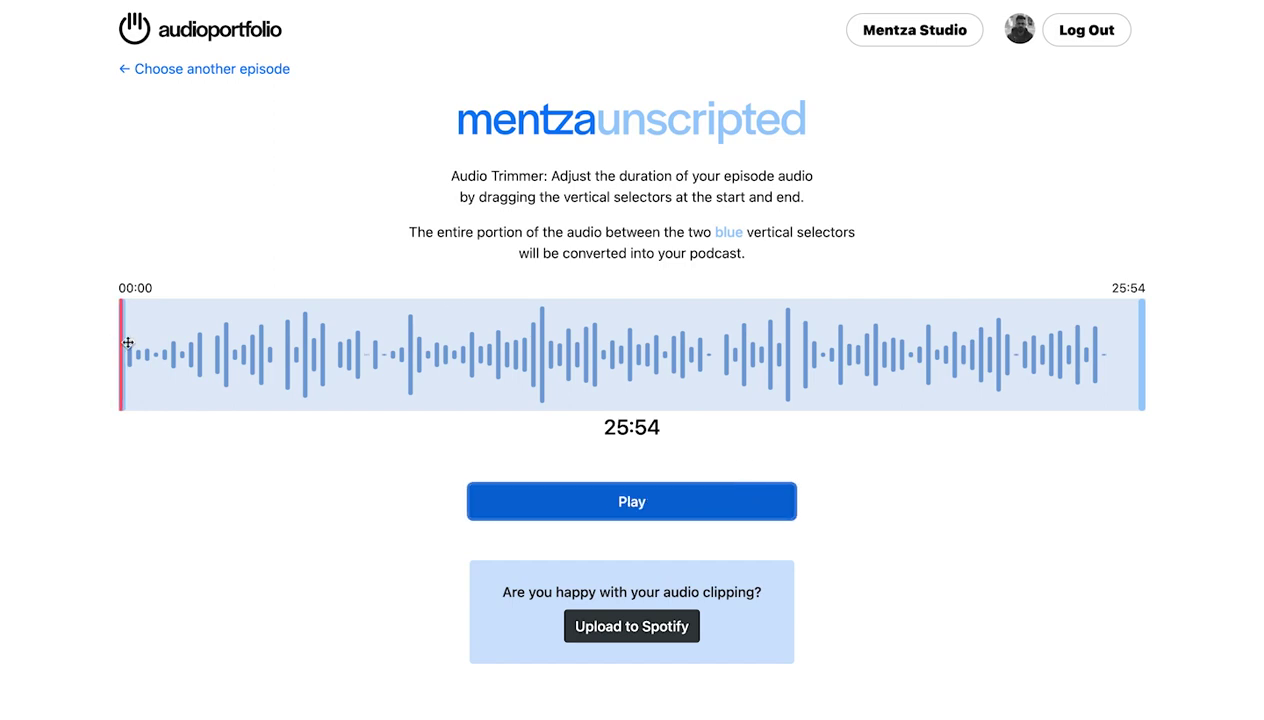
click(1090, 346)
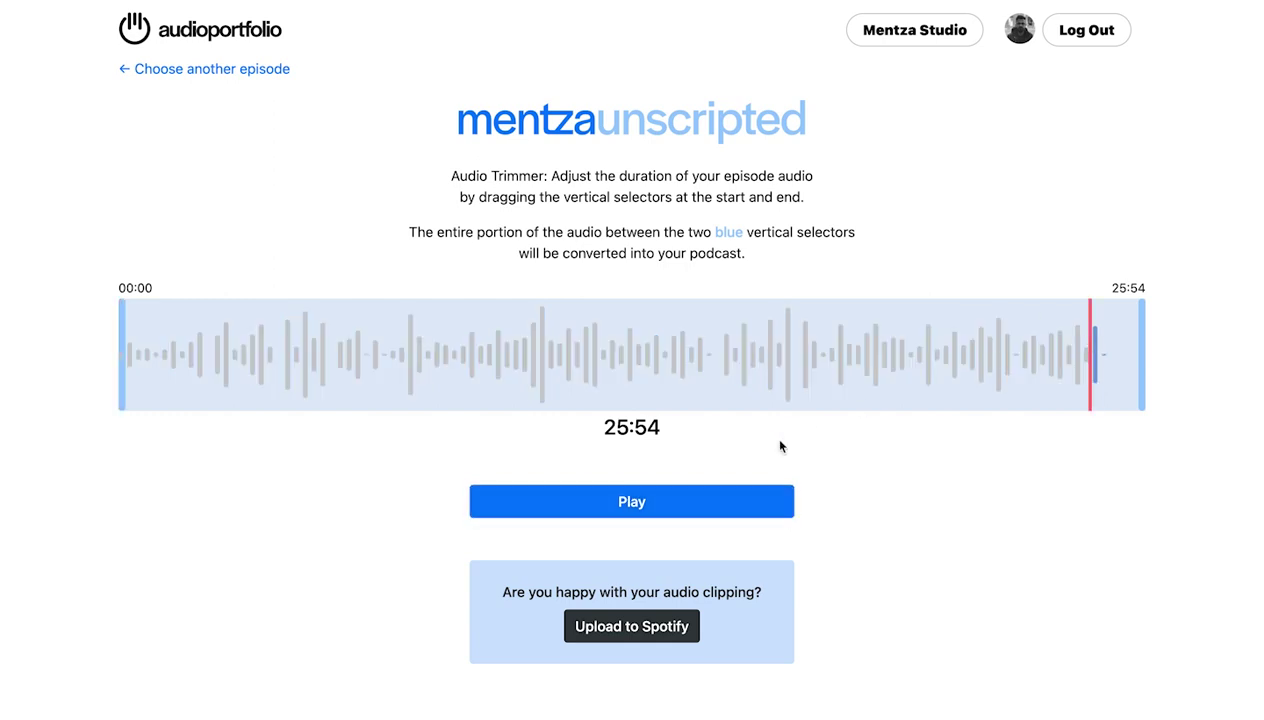
click(714, 501)
click(1086, 352)
click(628, 502)
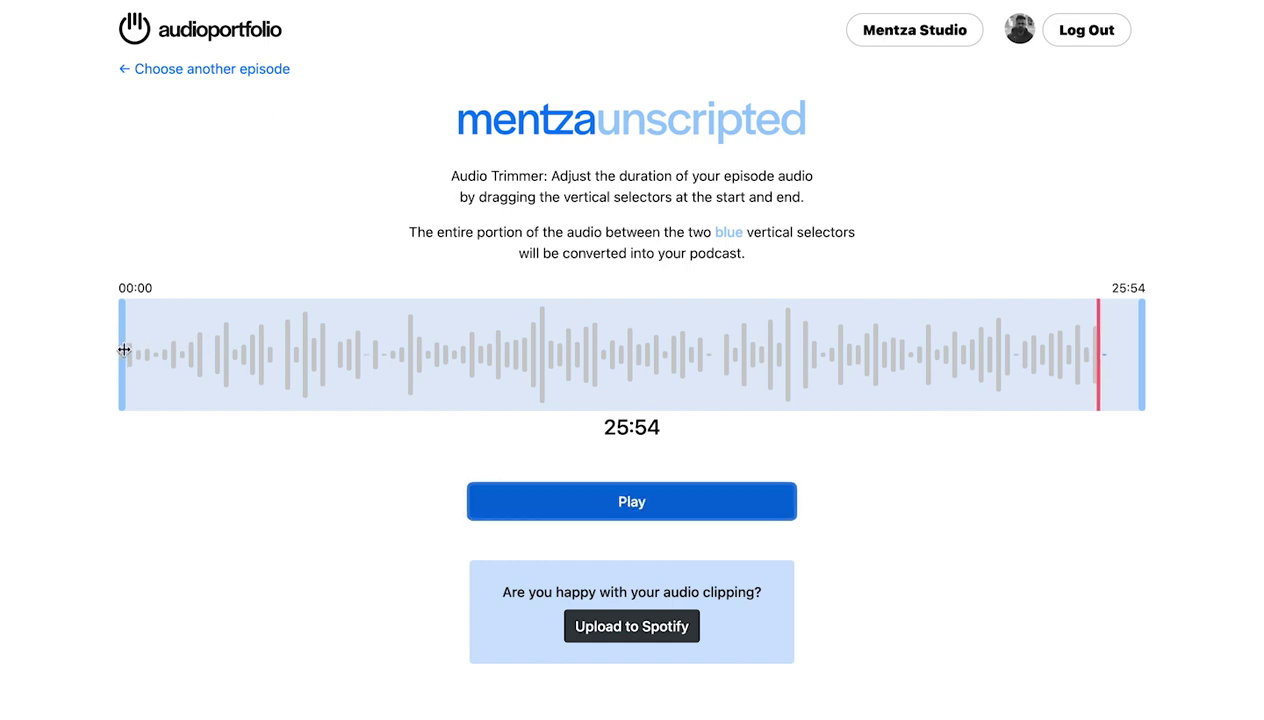
Step: Nudge the clip start slightly and pull the clip end back to about 24:05
mouse_move(123, 350)
mouse_down()
mouse_move(336, 335)
mouse_move(141, 347)
mouse_up()
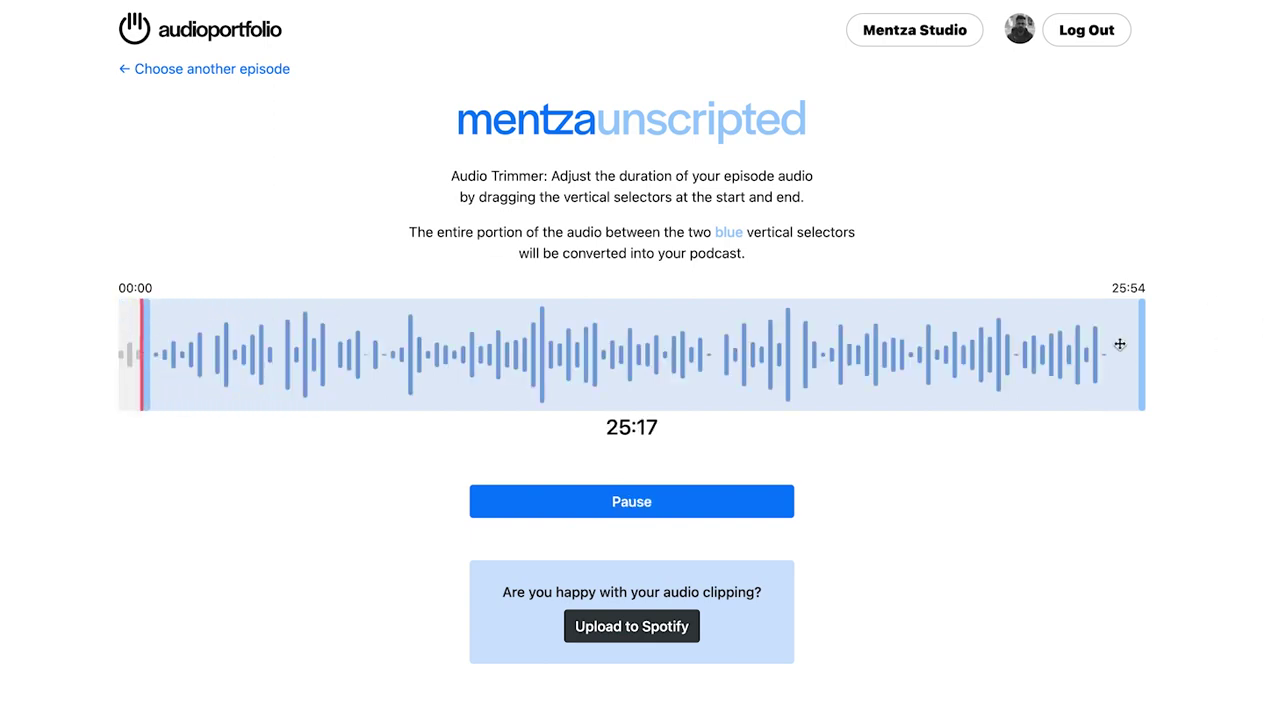
click(595, 505)
drag(1128, 350, 1094, 353)
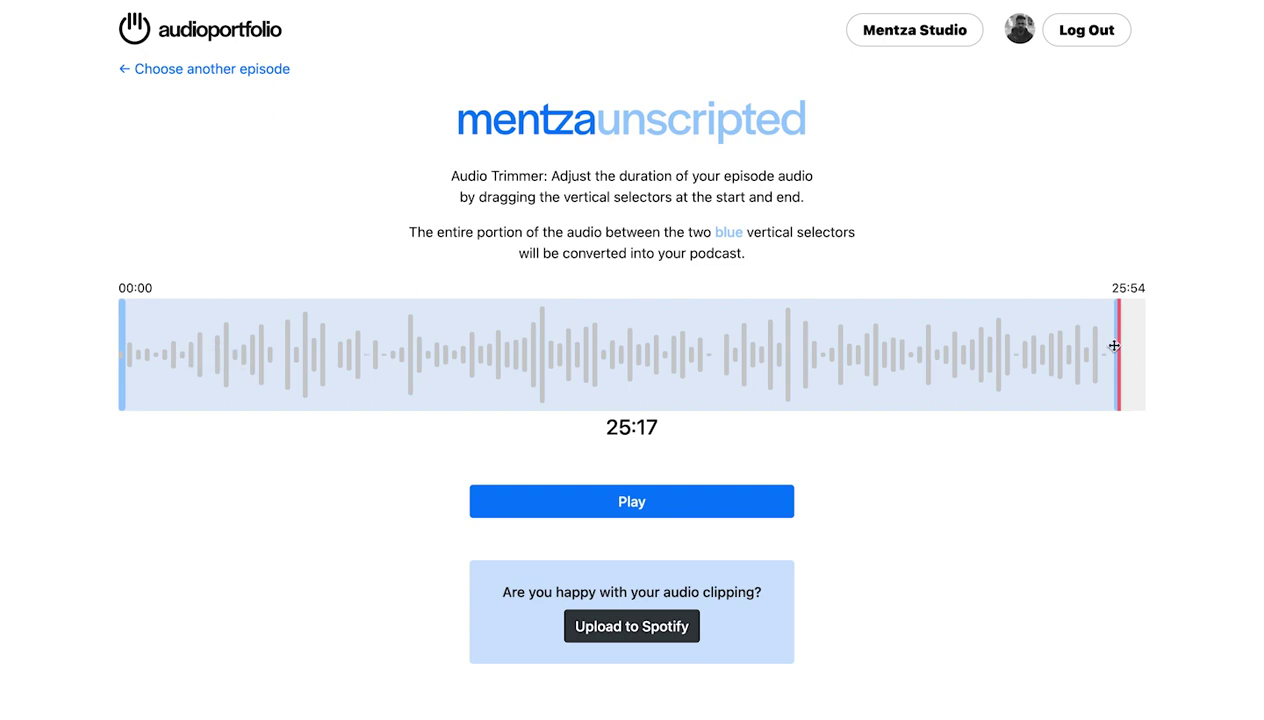
click(1062, 347)
drag(1117, 338, 1071, 337)
click(702, 514)
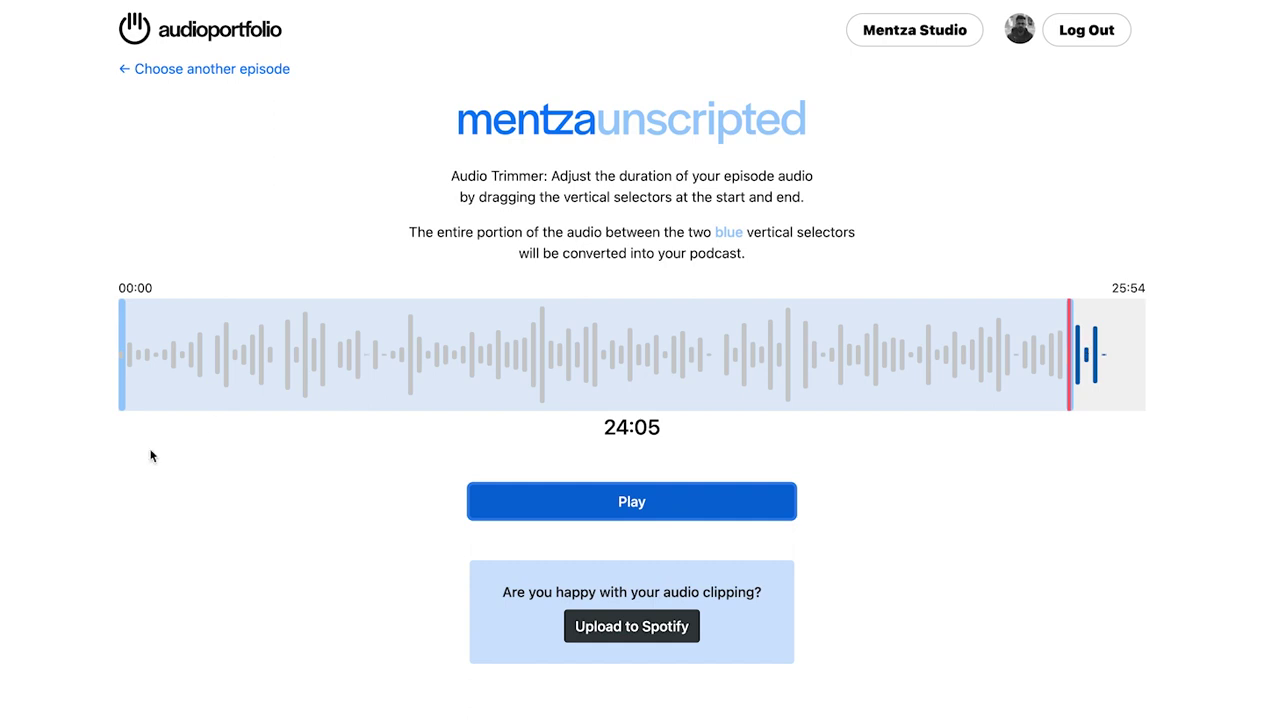
Step: Move the clip start to 2:44 and preview several points of the 21:21 clip
drag(120, 375, 229, 389)
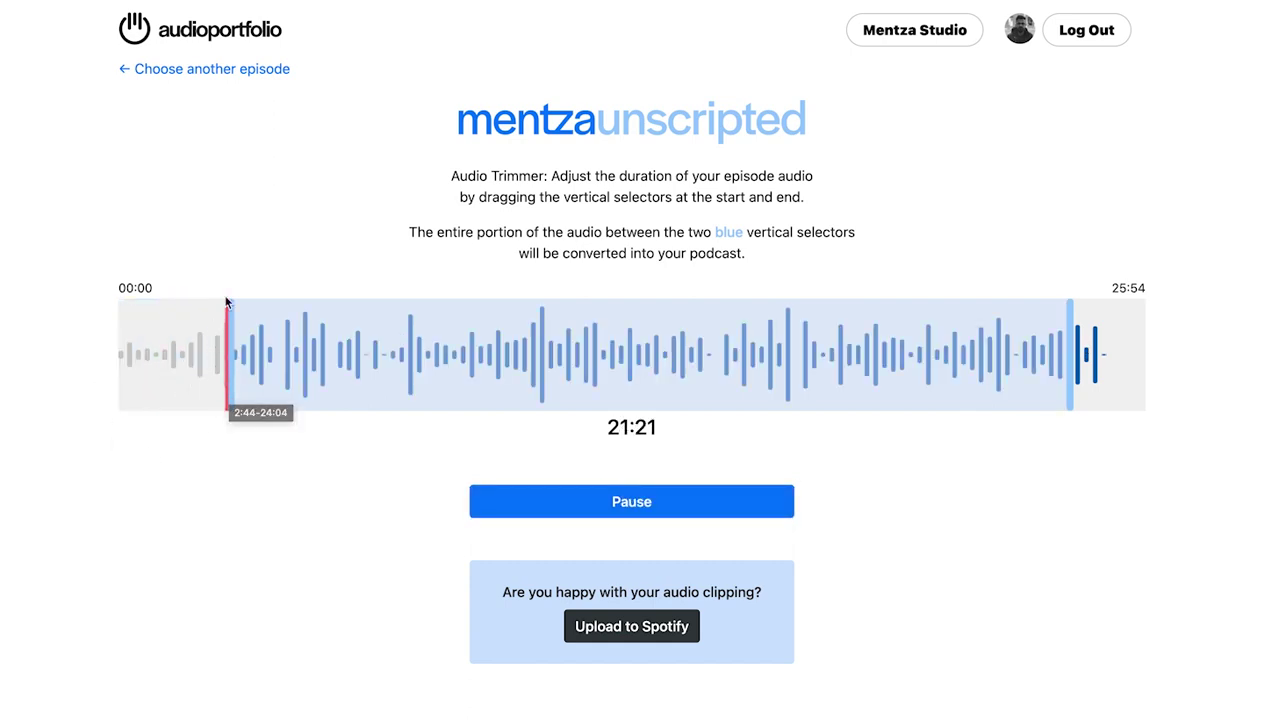
click(486, 490)
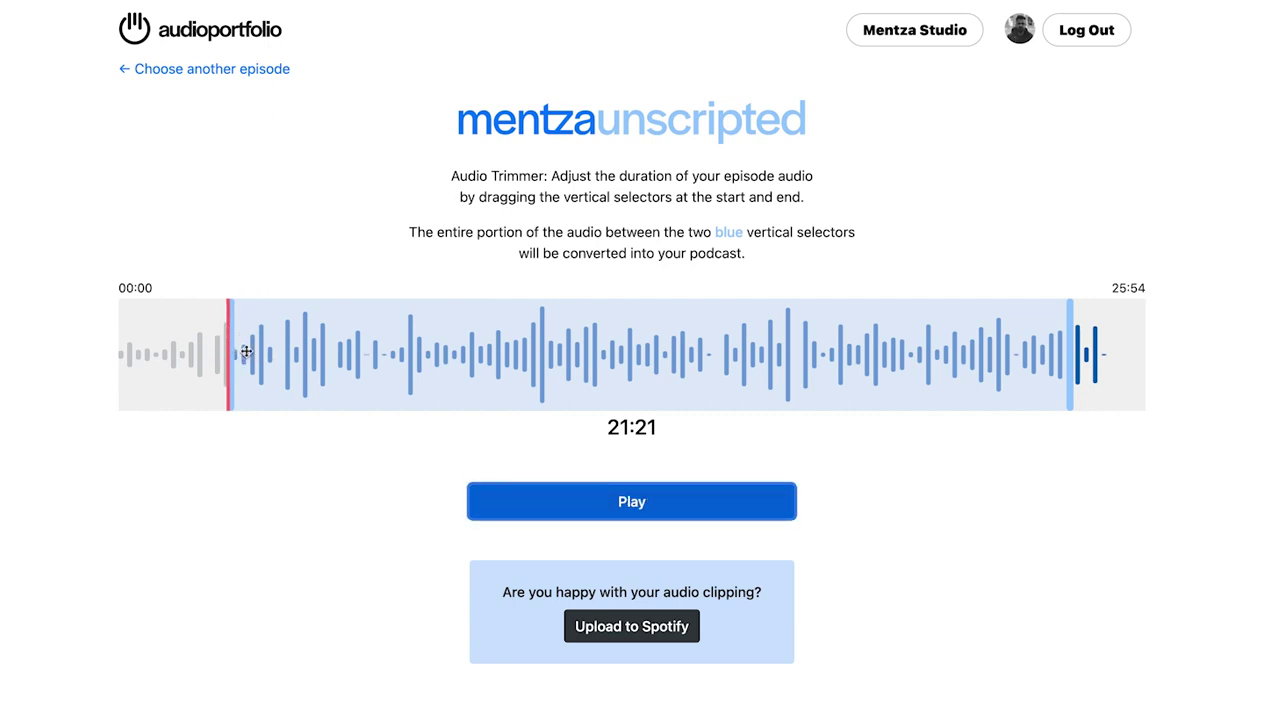
click(549, 344)
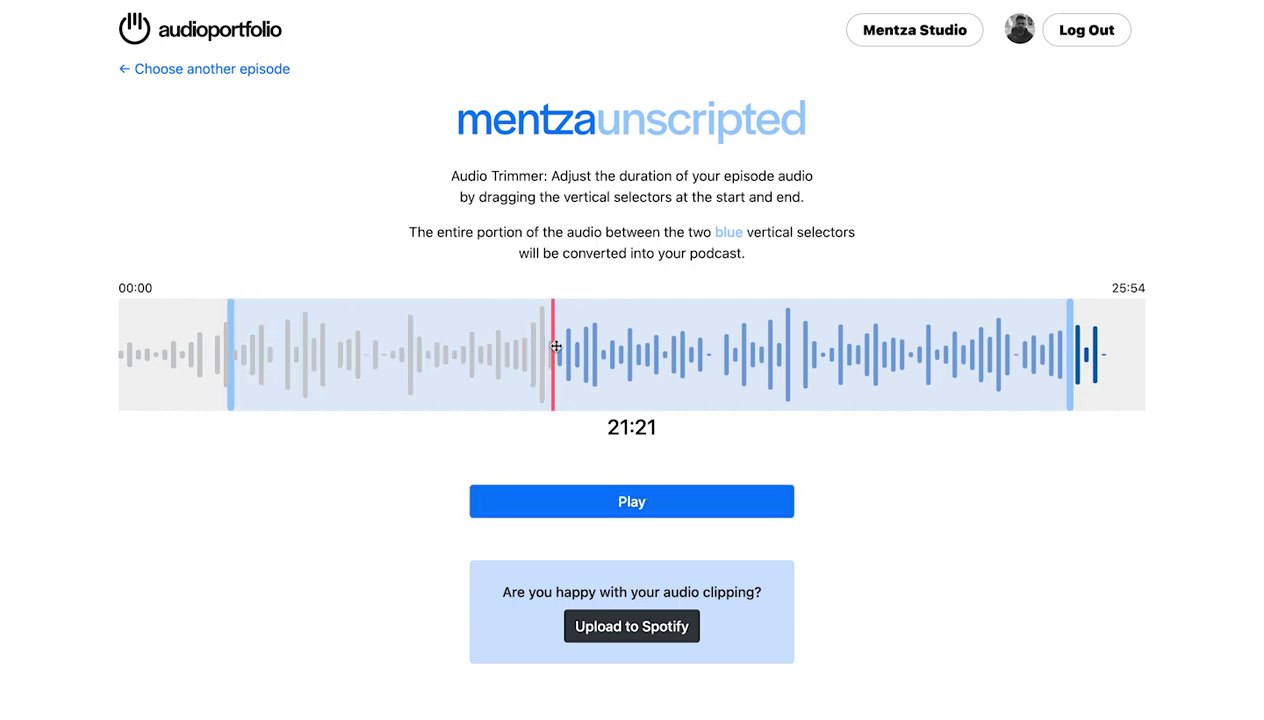
click(753, 345)
click(943, 346)
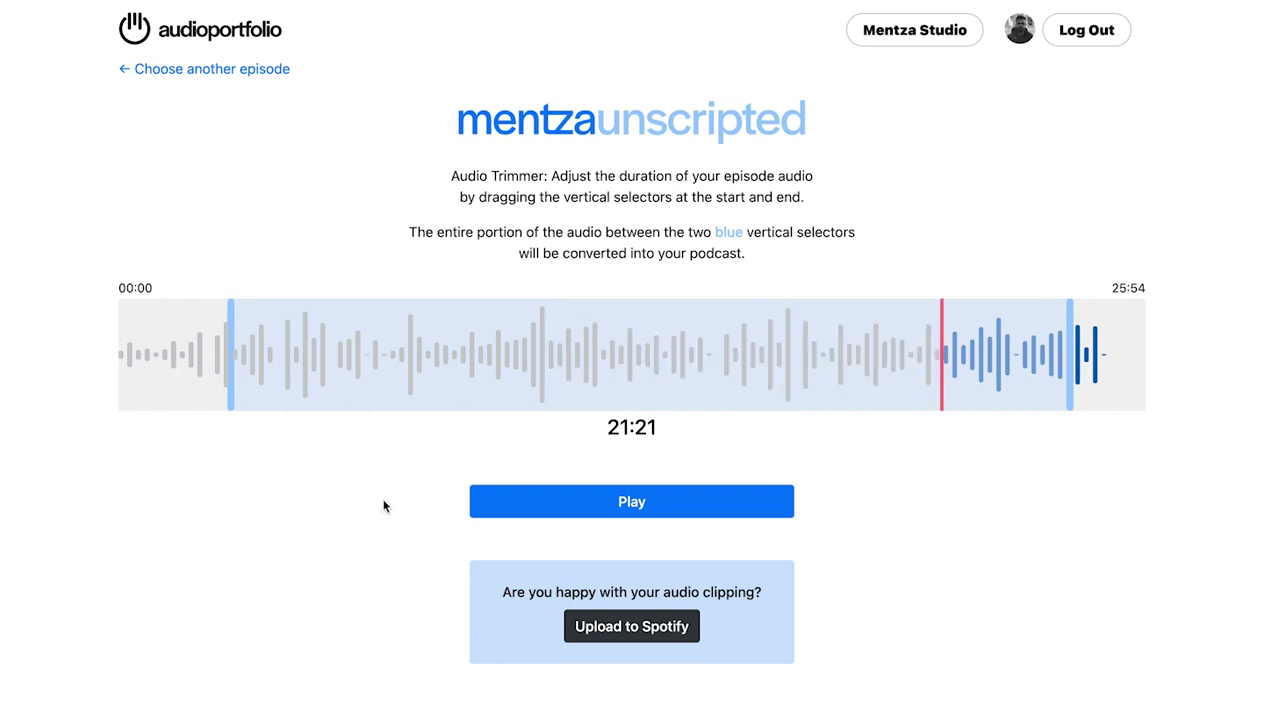
Step: Upload the trimmed 21:21 episode audio to Spotify
click(648, 628)
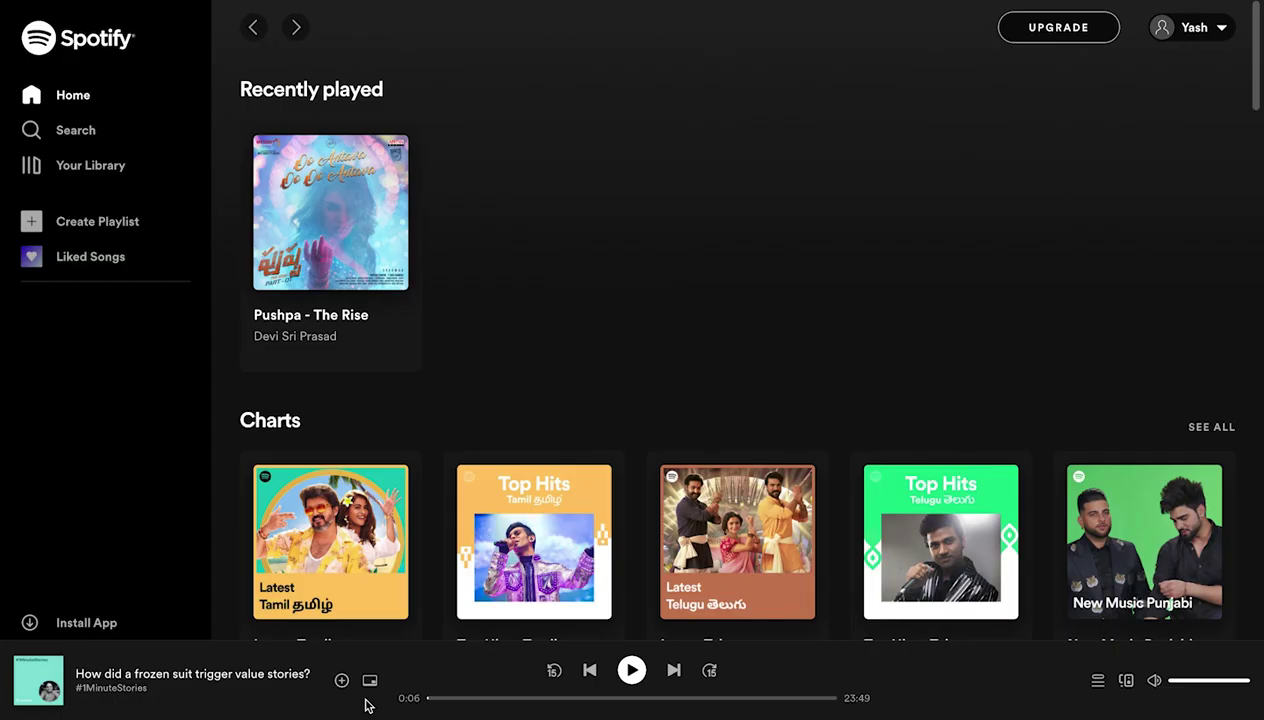
Step: Search Spotify for 'mentza unscripted' and scroll down to the Podcasts results
click(92, 129)
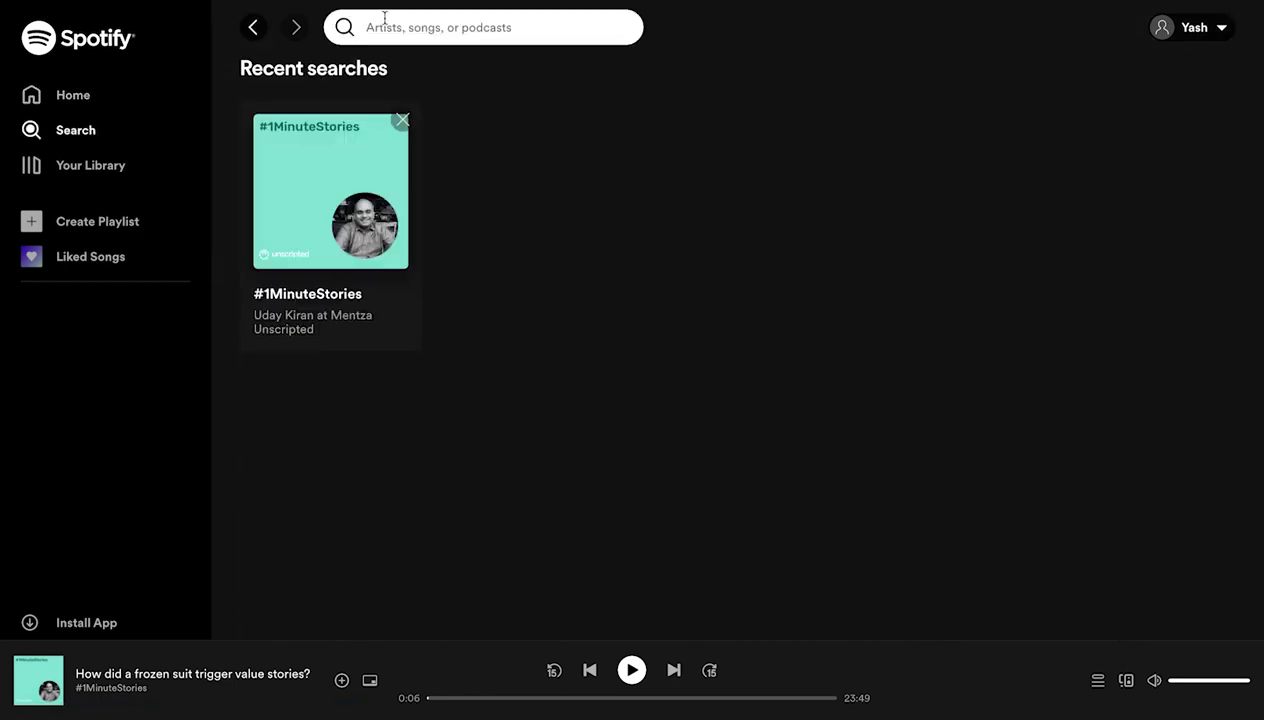
text(me)
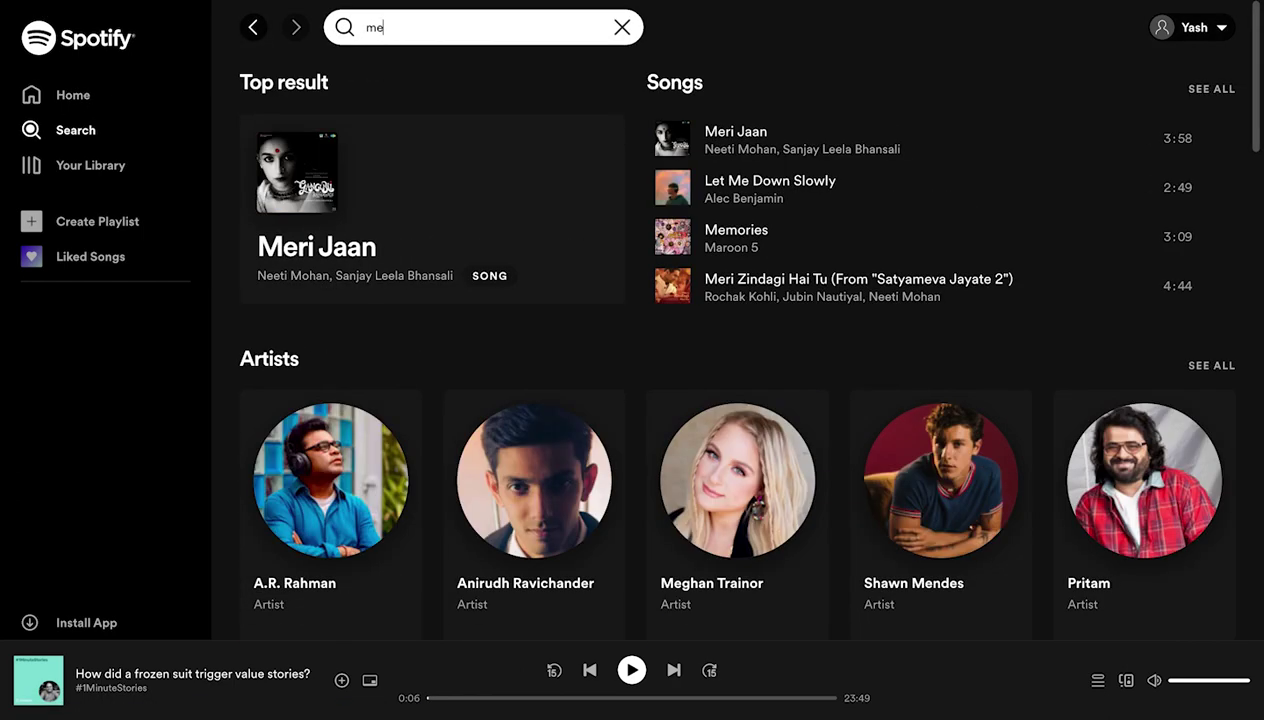
text(ntza)
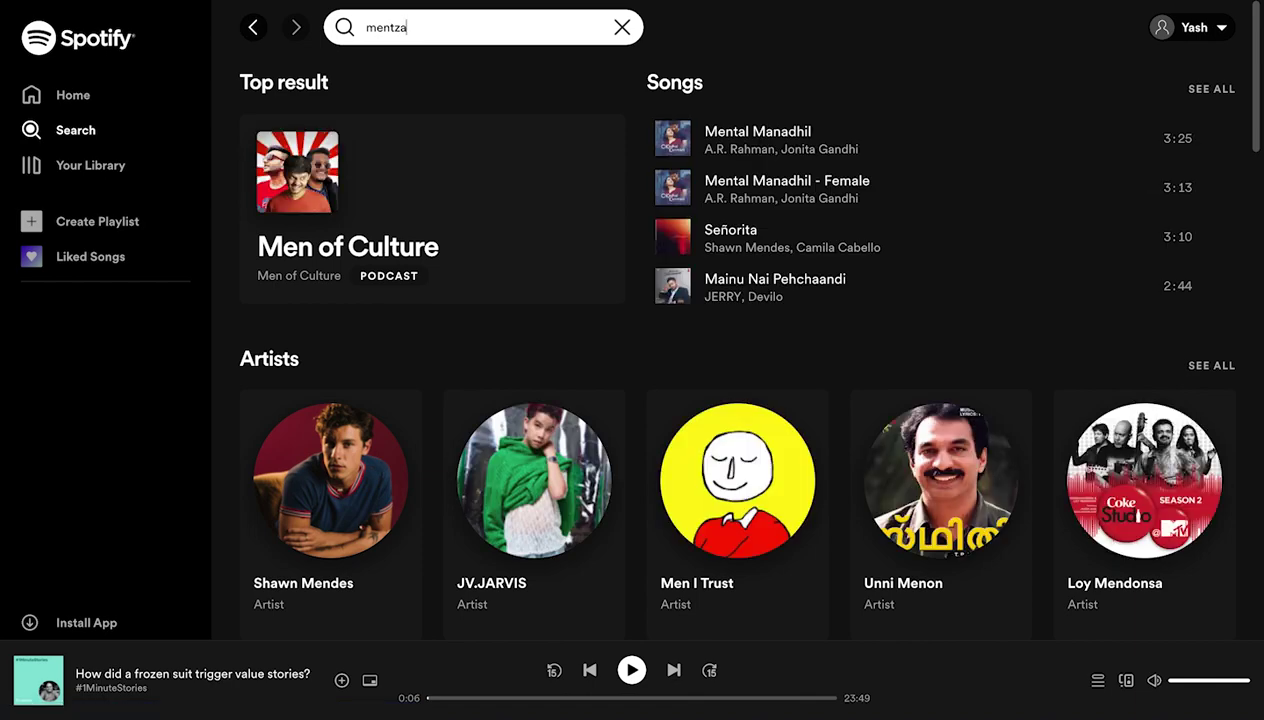
text( uns)
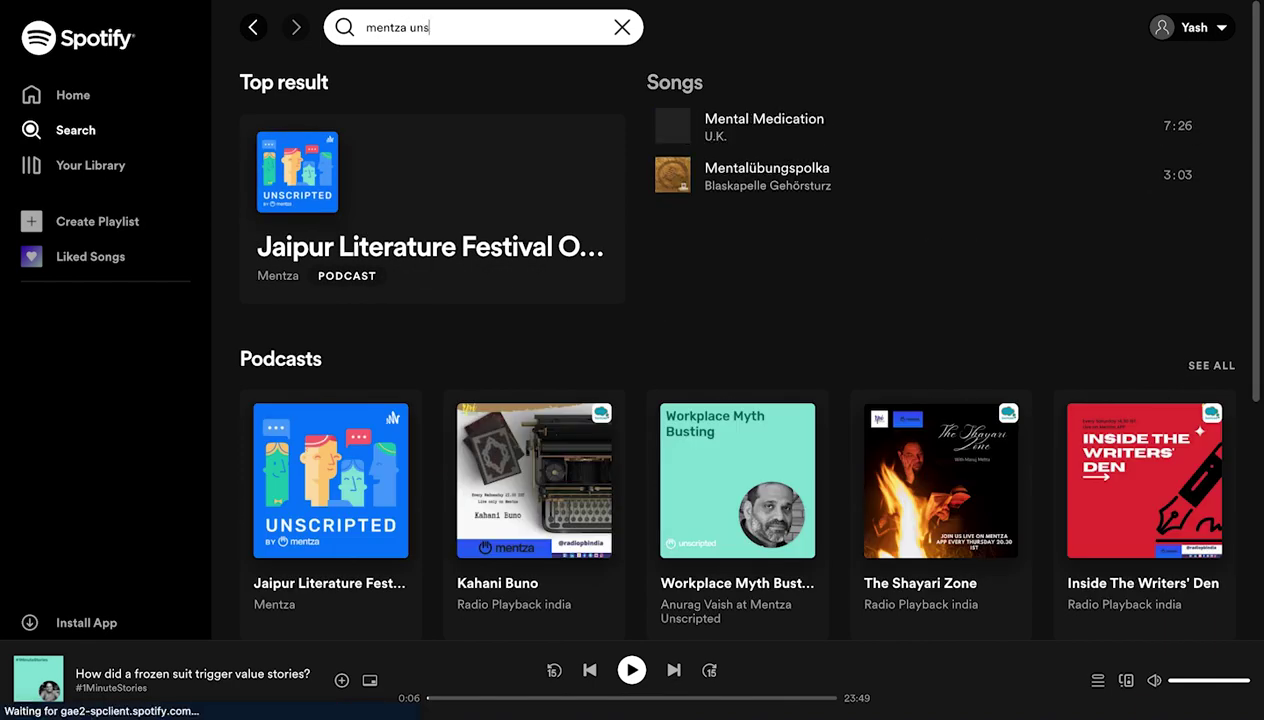
text(cripted)
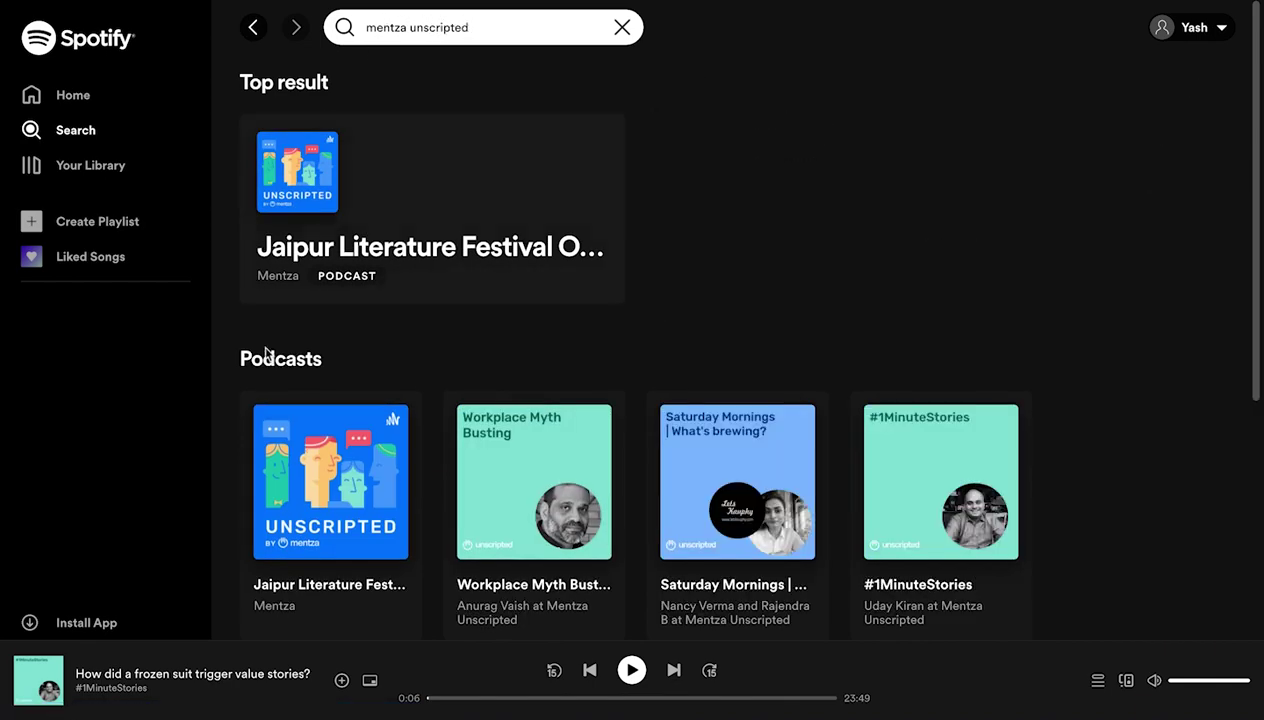
scroll(365, 487, down, 2)
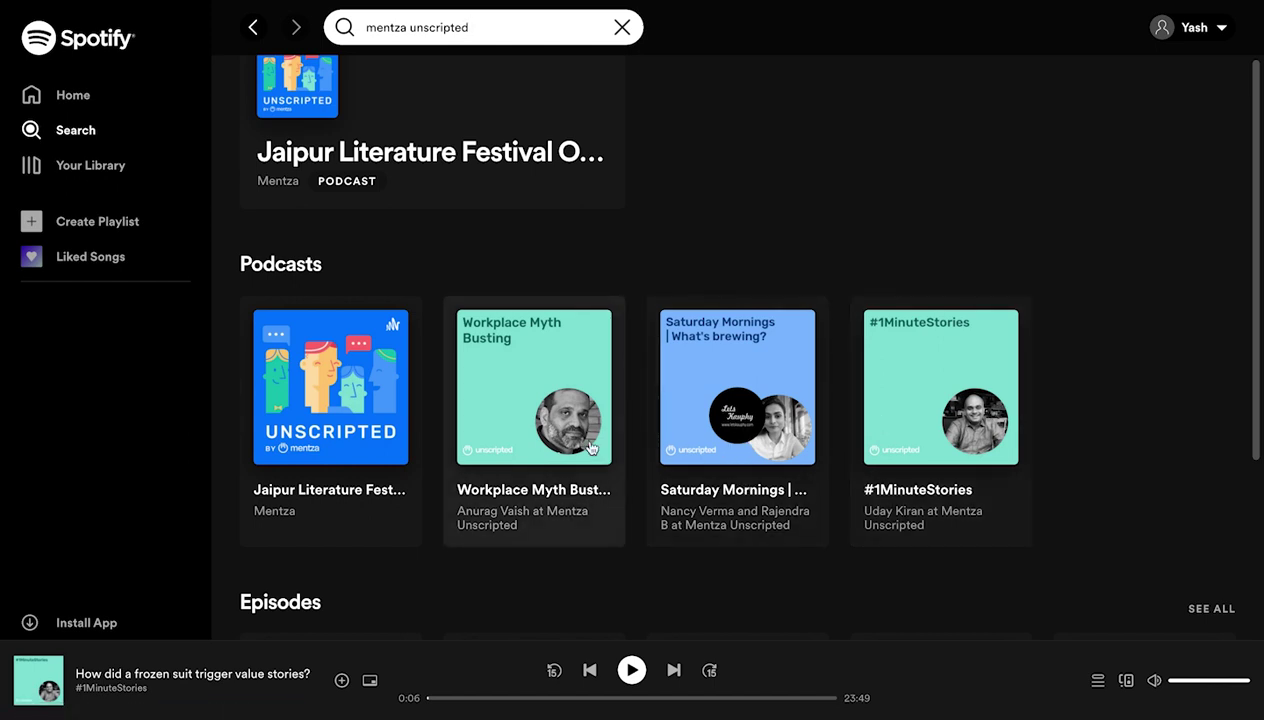
Step: Open the #1MinuteStories podcast and browse its episode list
click(935, 428)
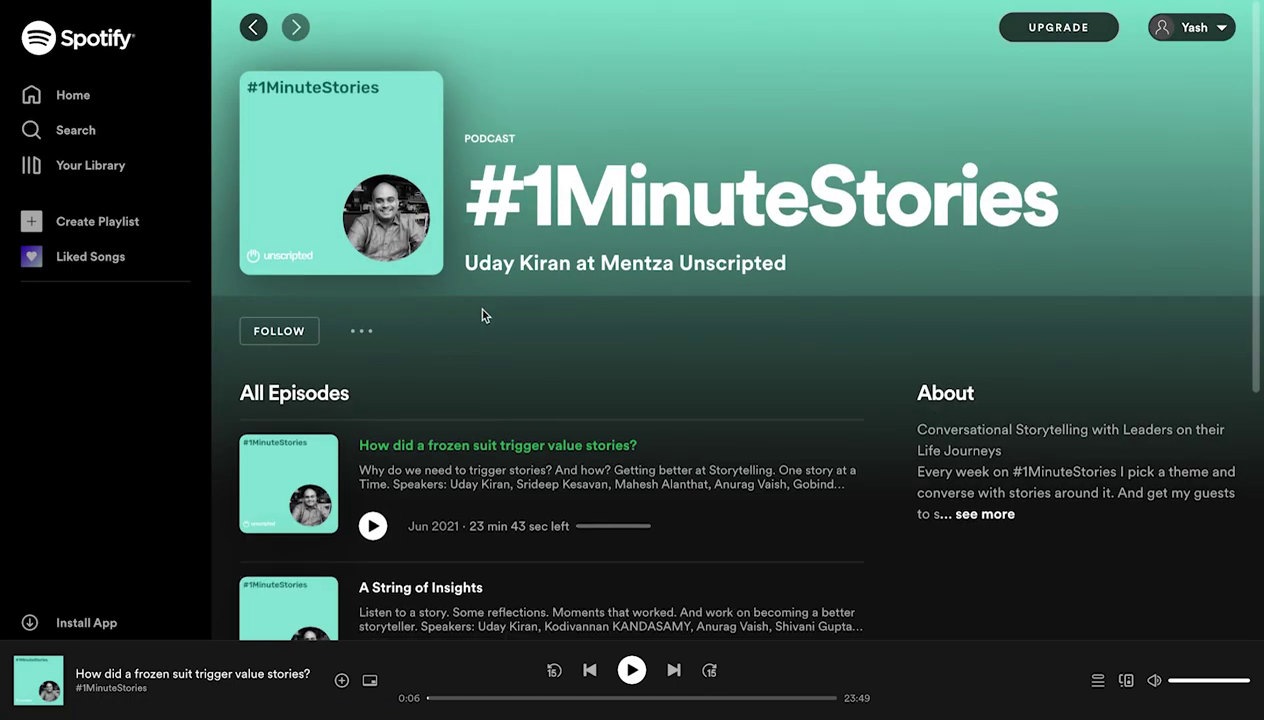
scroll(482, 315, down, 3)
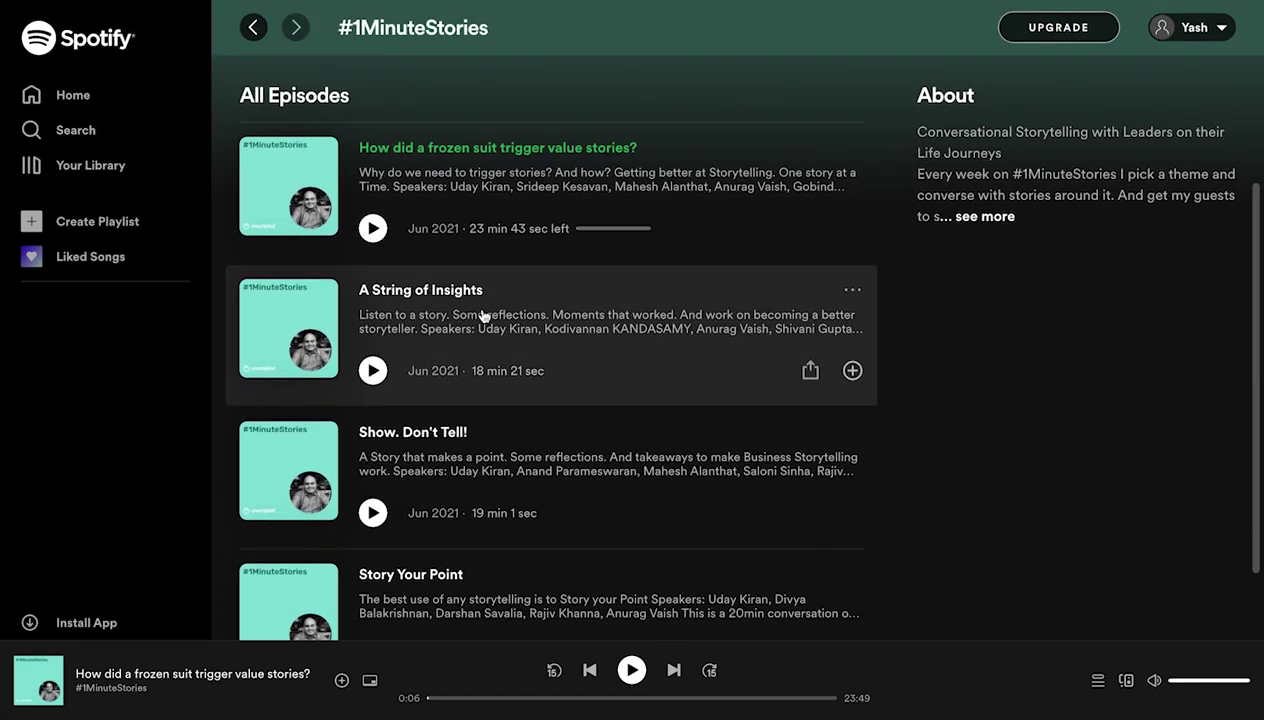
scroll(482, 315, down, 1)
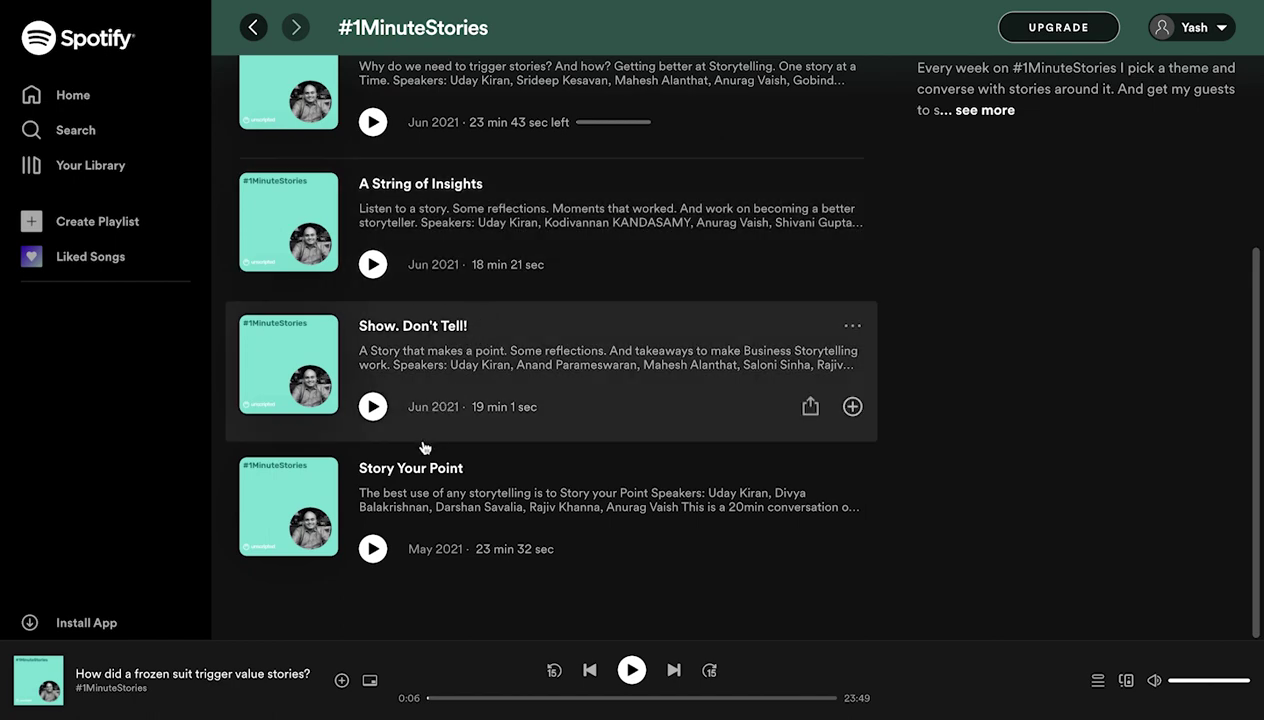
scroll(509, 290, up, 2)
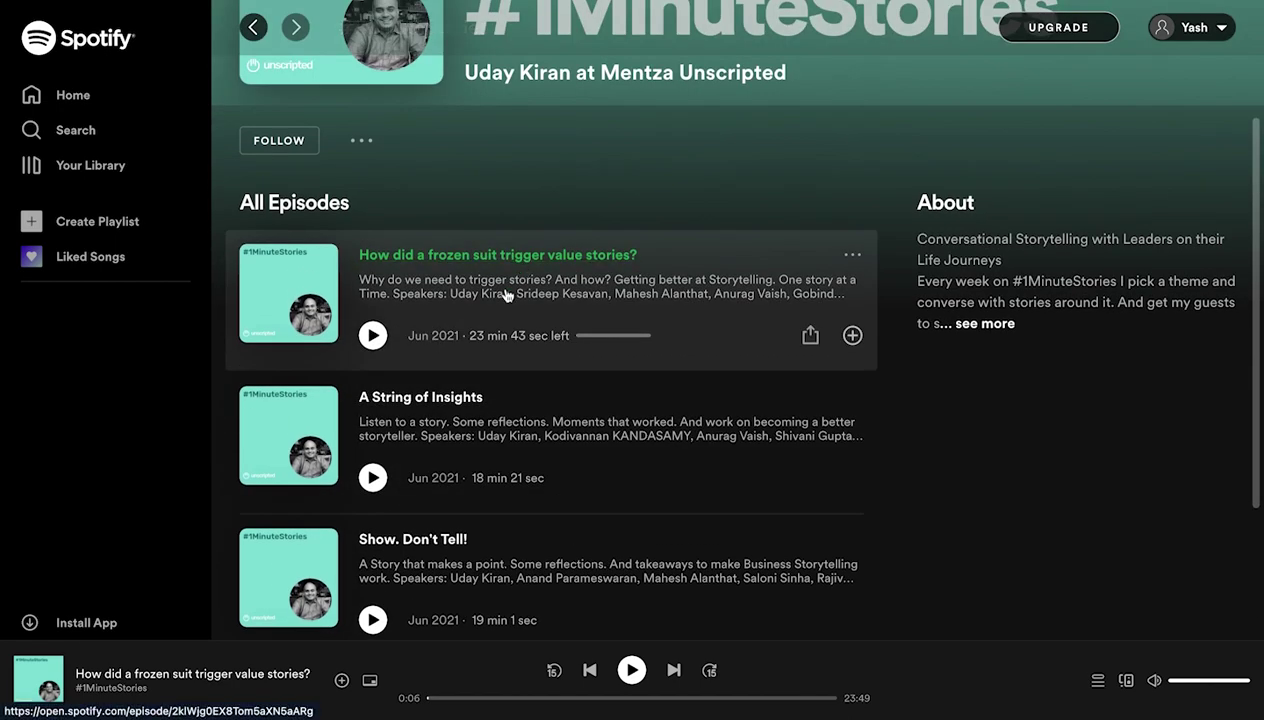
Step: Read the frozen suit episode's full description, then return to all episodes
click(509, 290)
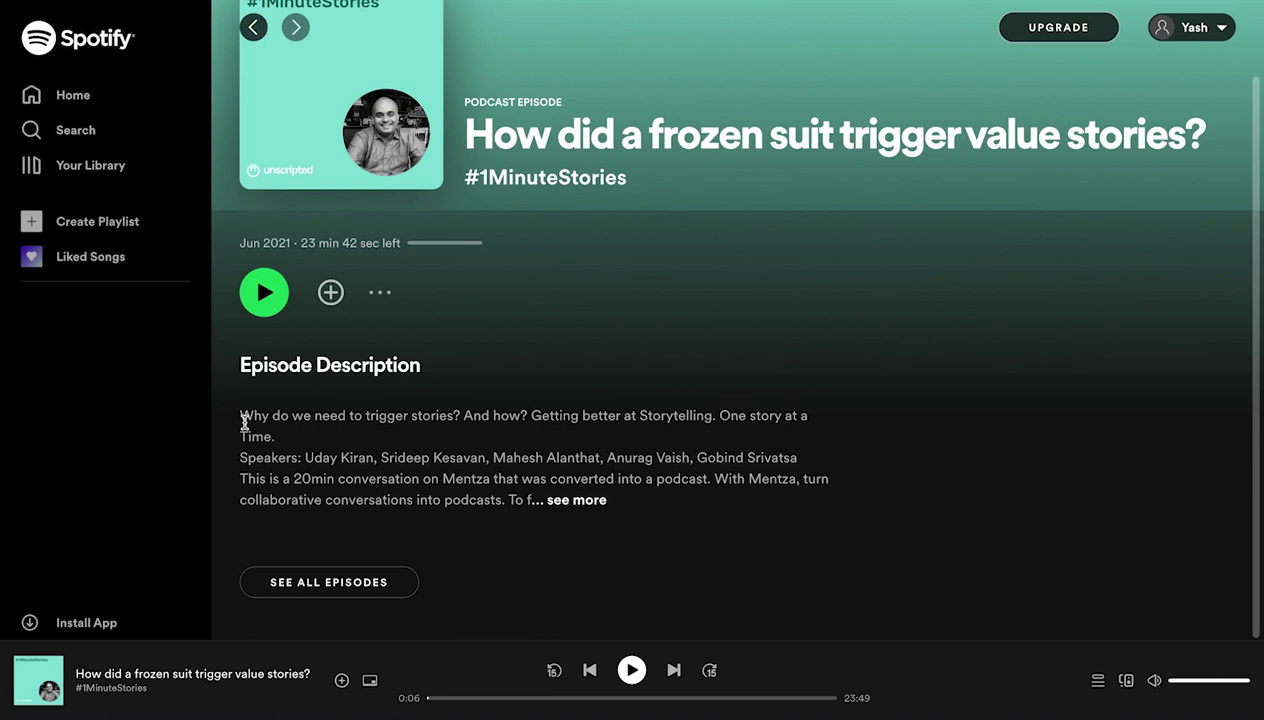
drag(240, 415, 275, 434)
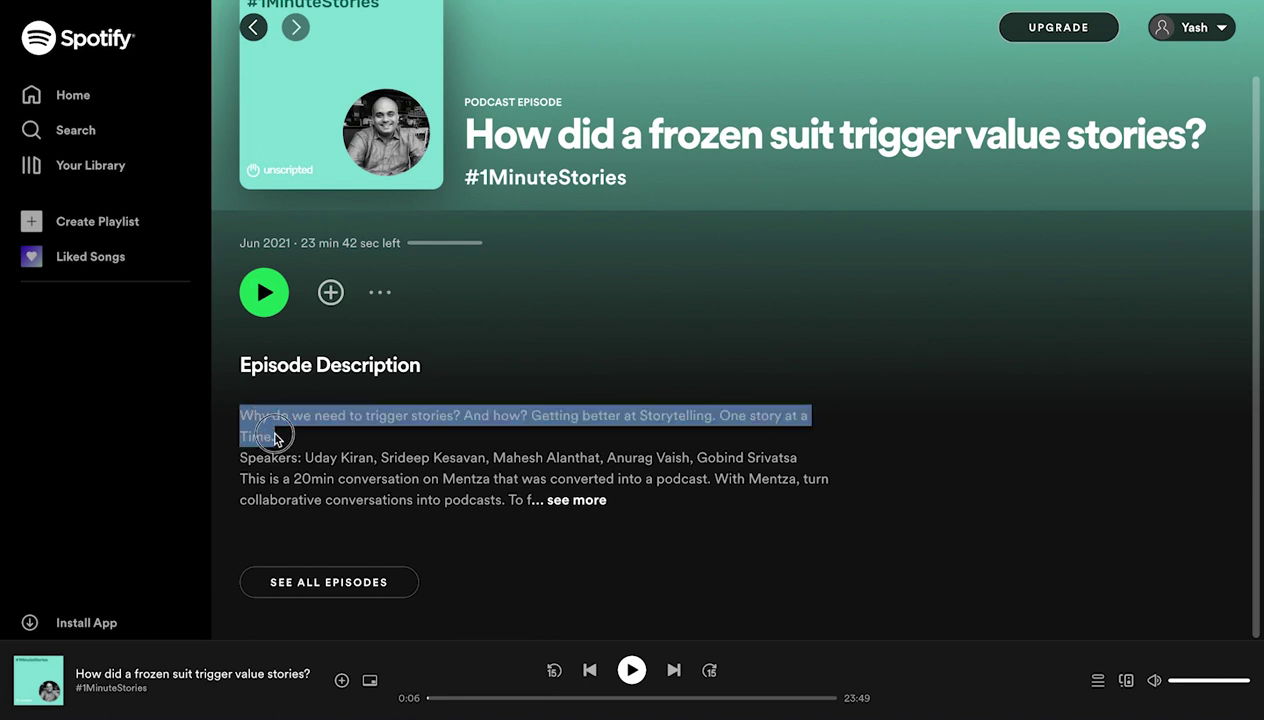
click(277, 435)
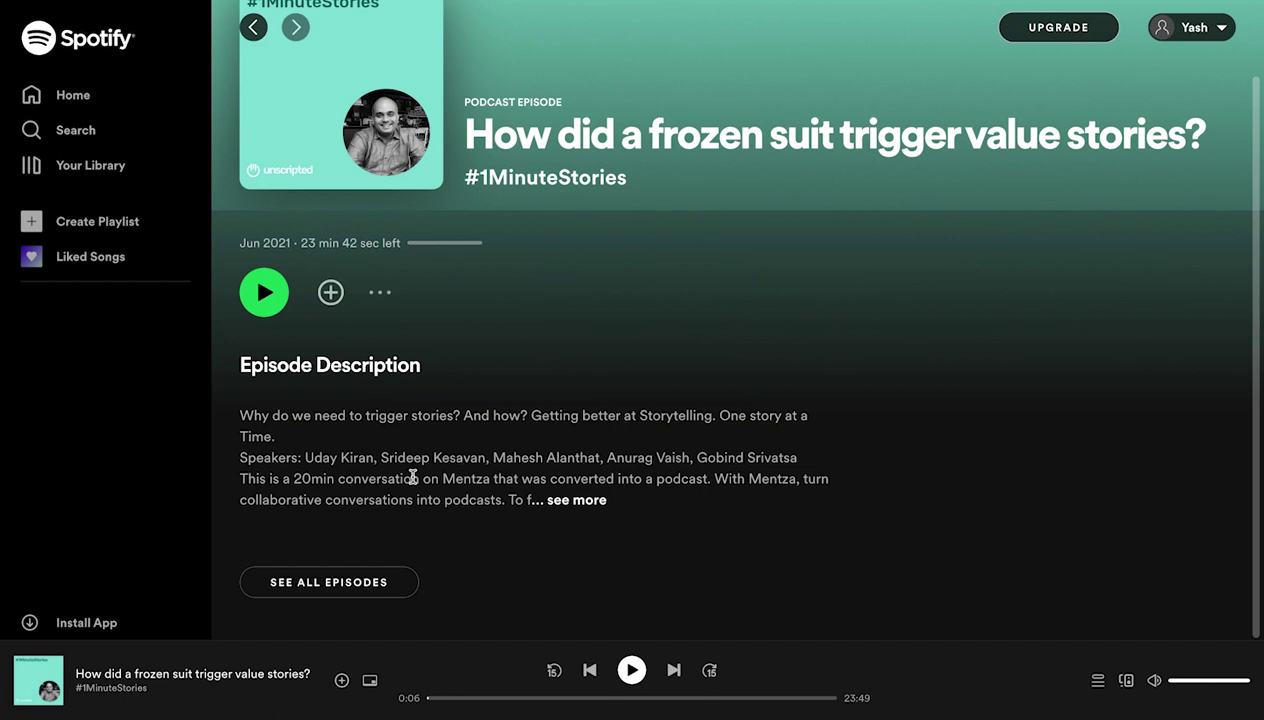
click(553, 499)
scroll(465, 462, down, 1)
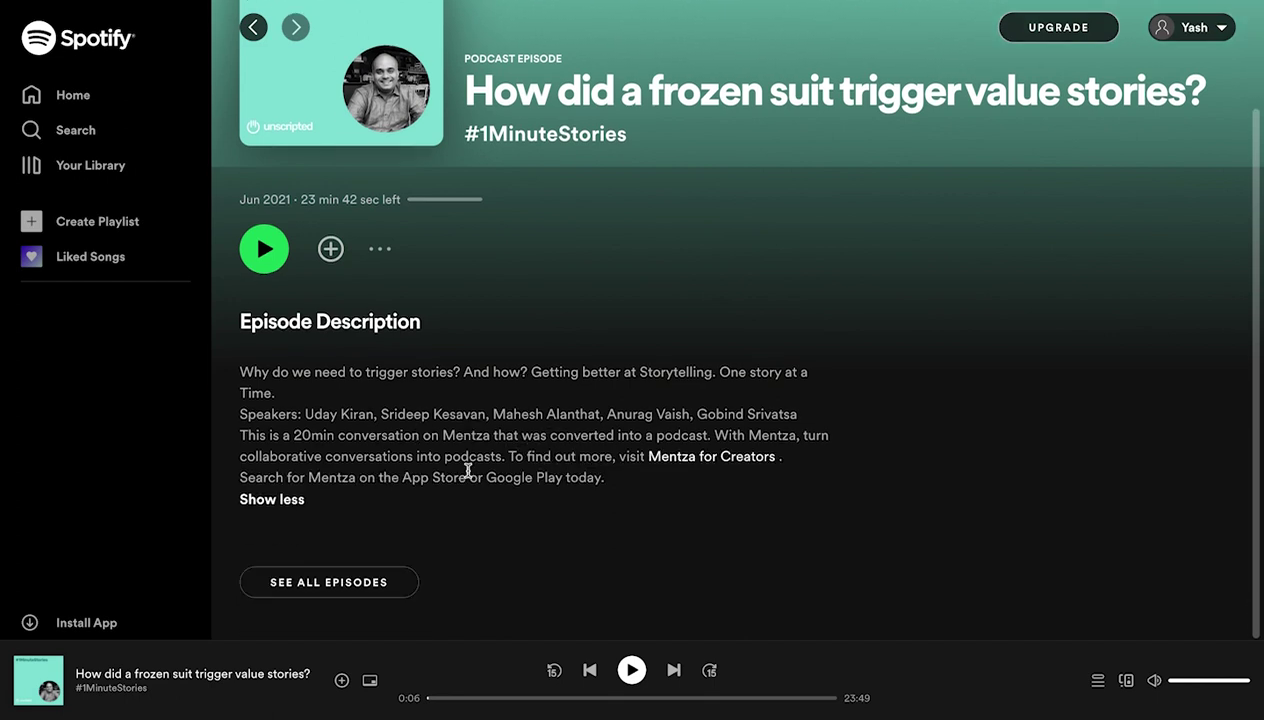
click(360, 583)
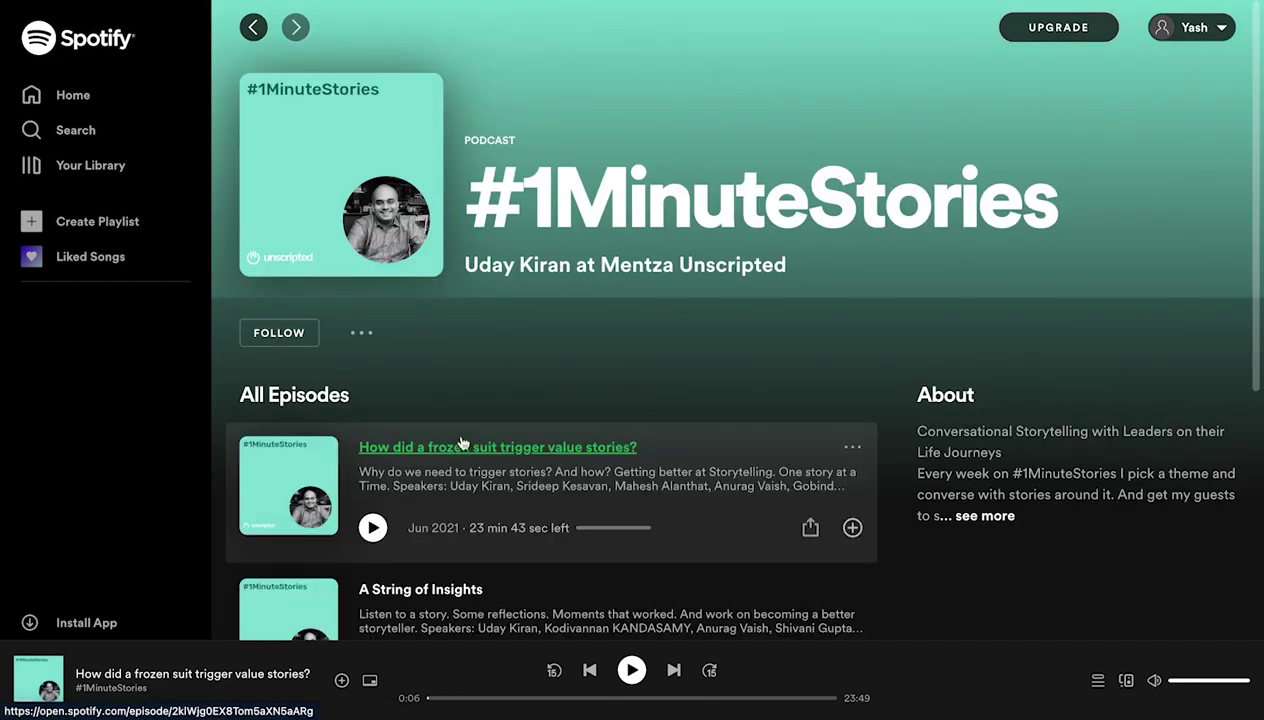
Step: Play the frozen suit episode and seek ahead to 23:29 of 23:49
click(638, 671)
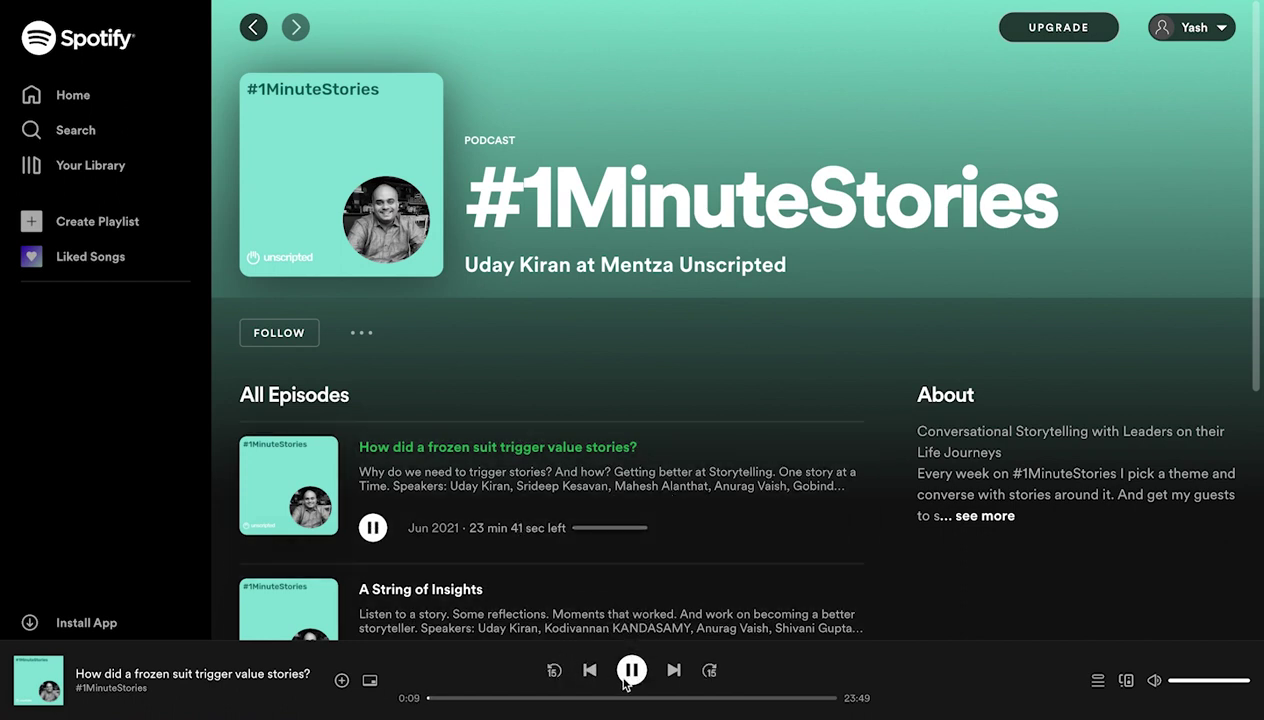
click(796, 699)
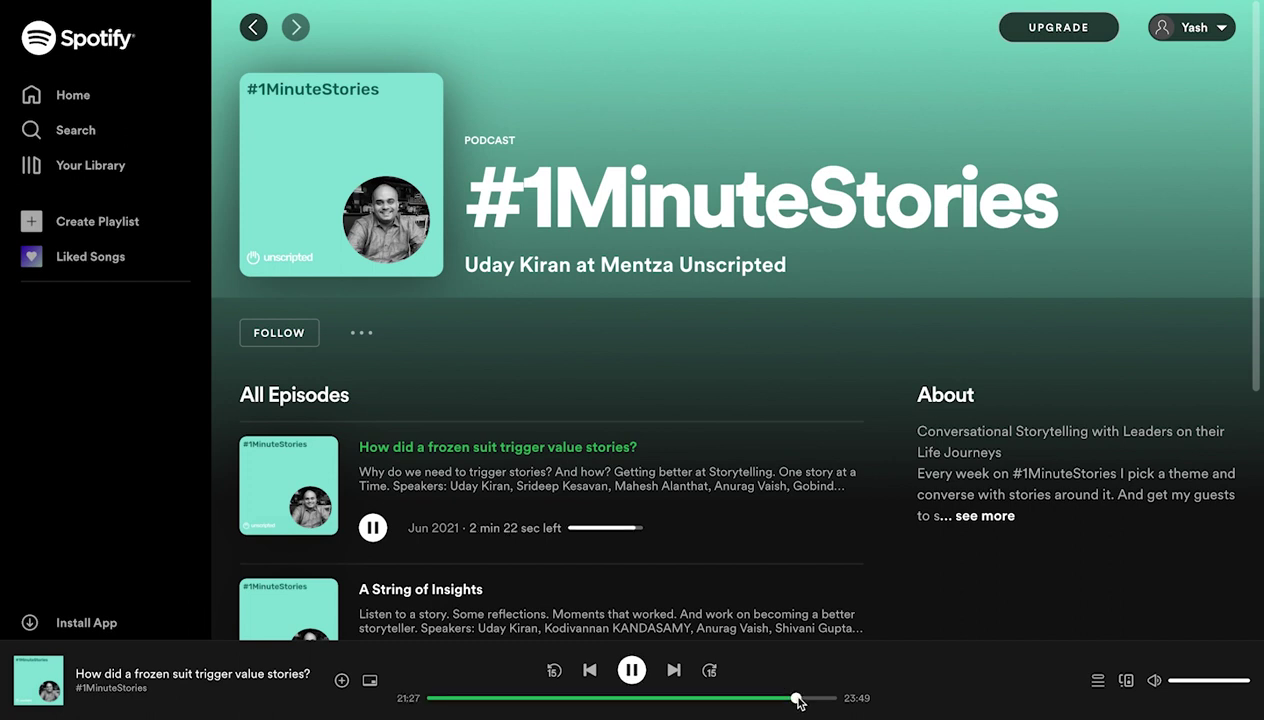
click(826, 699)
click(831, 699)
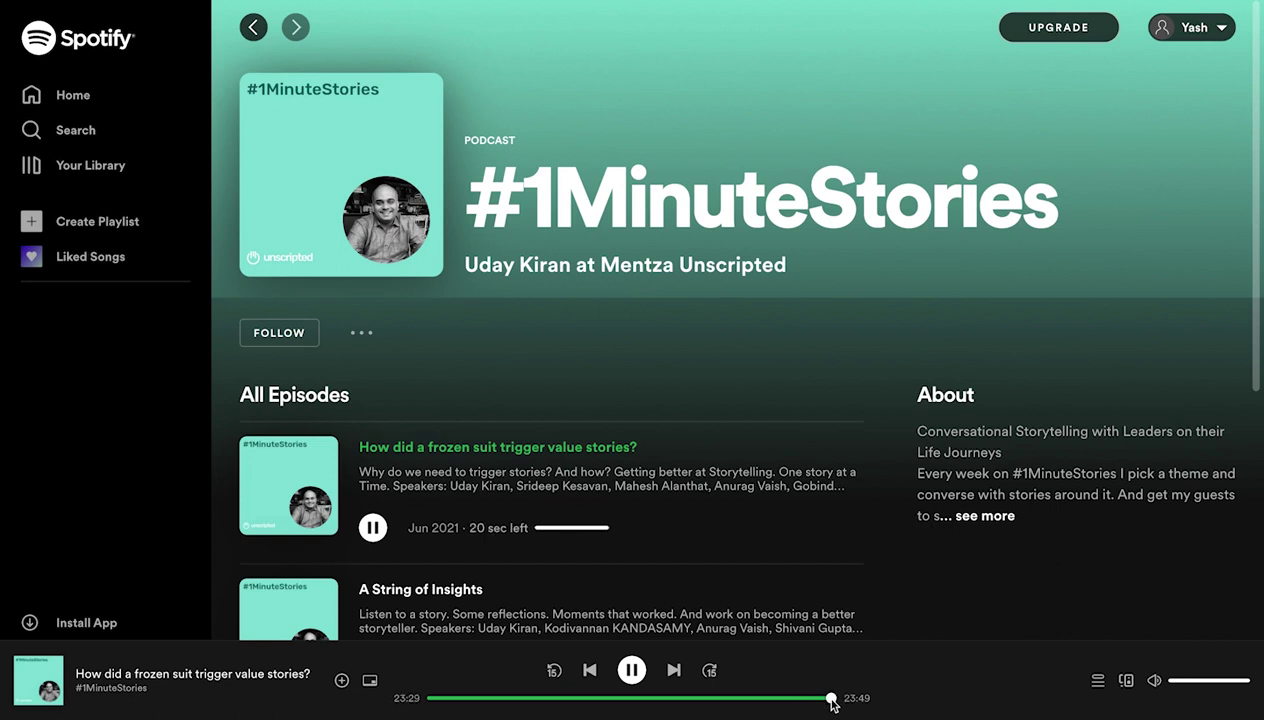